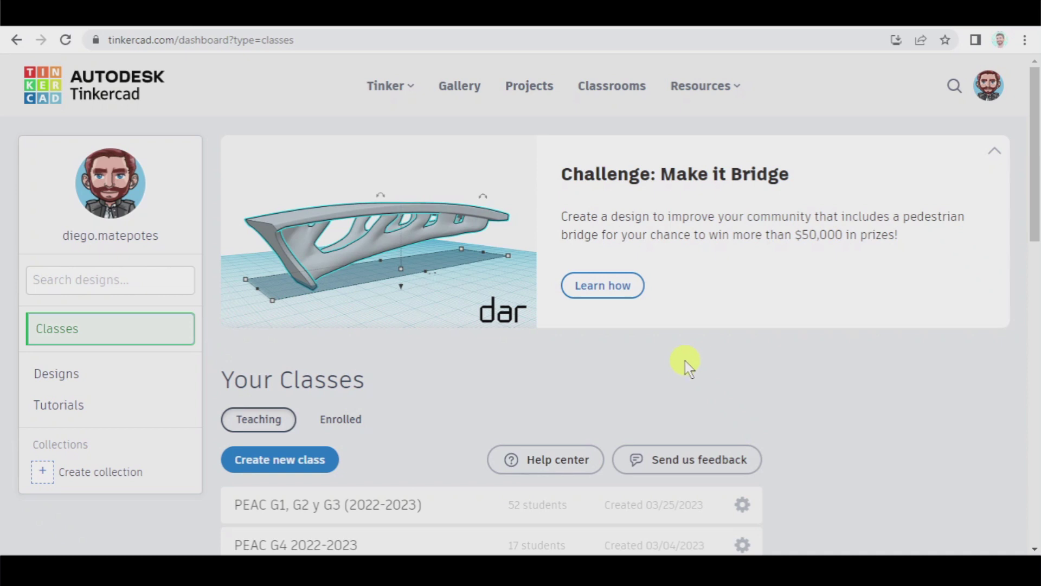
Step: From the Designs page, create a new blank 3D design
click(115, 376)
click(946, 377)
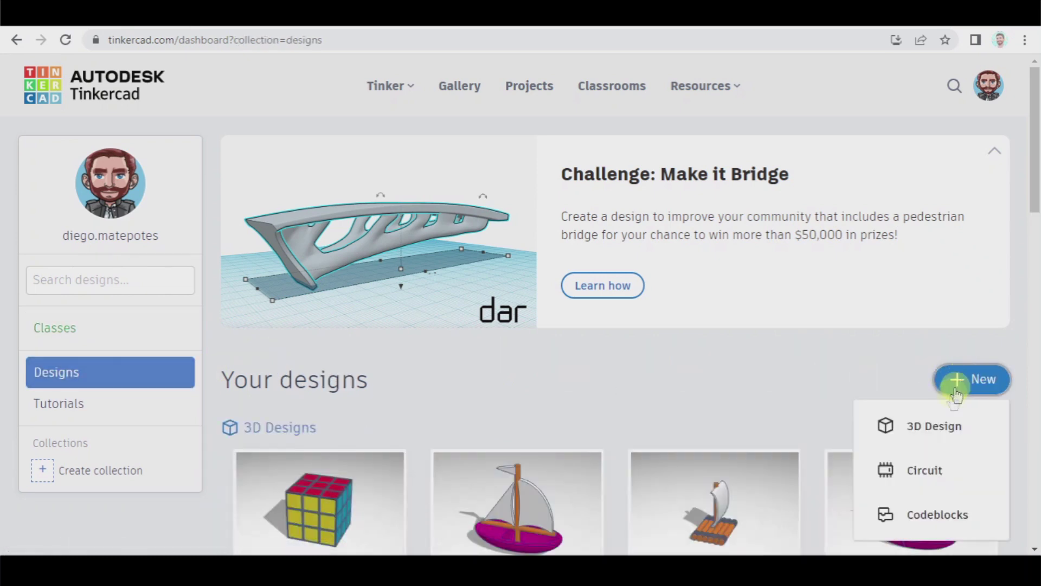
click(933, 427)
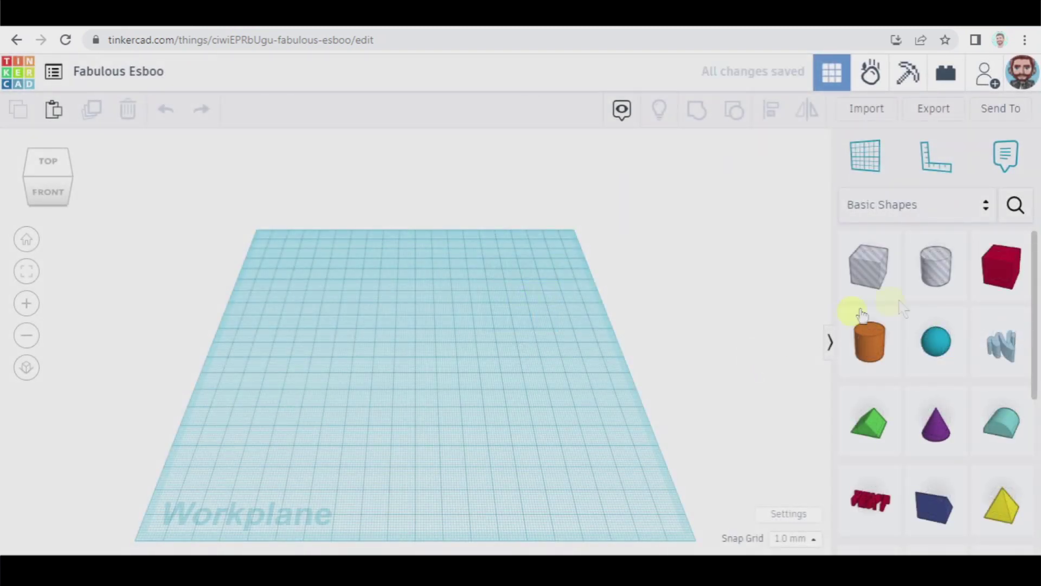
Step: Drag two red Box shapes and one green Roof shape from Basic Shapes onto the workplane
drag(1001, 269, 306, 369)
drag(862, 276, 433, 321)
drag(865, 433, 434, 390)
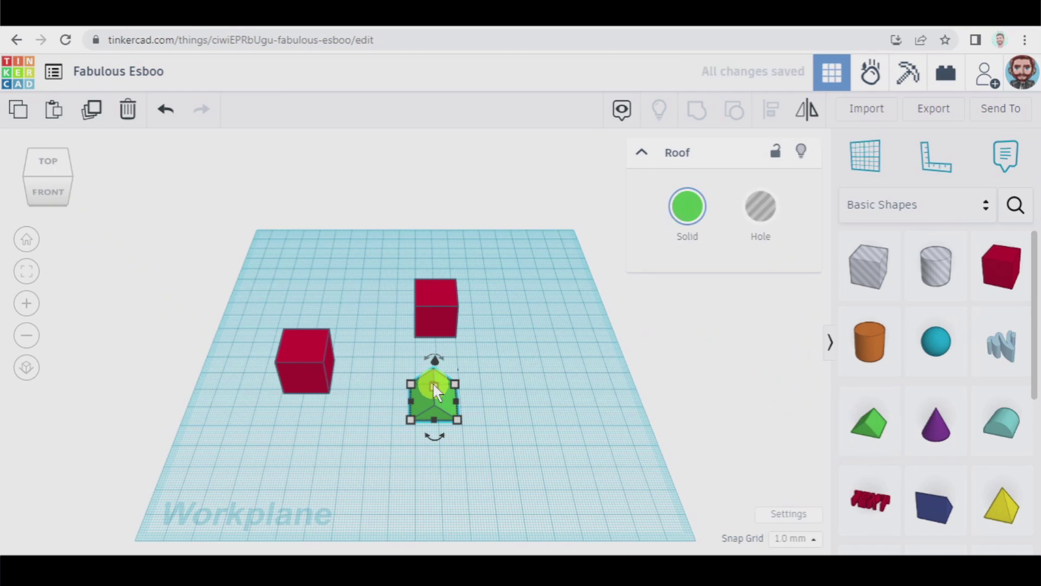
scroll(424, 391, up, 6)
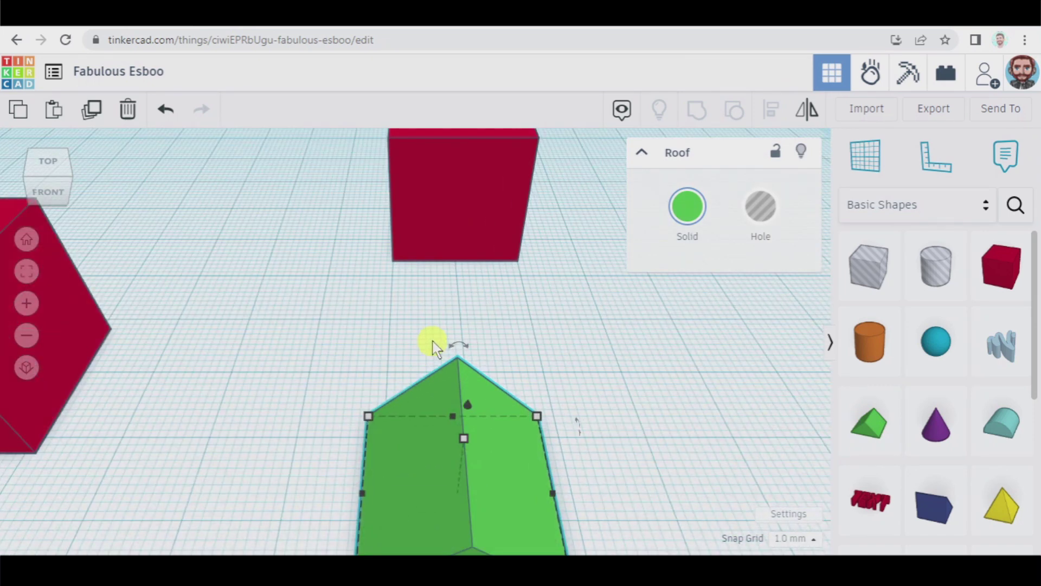
scroll(434, 344, down, 8)
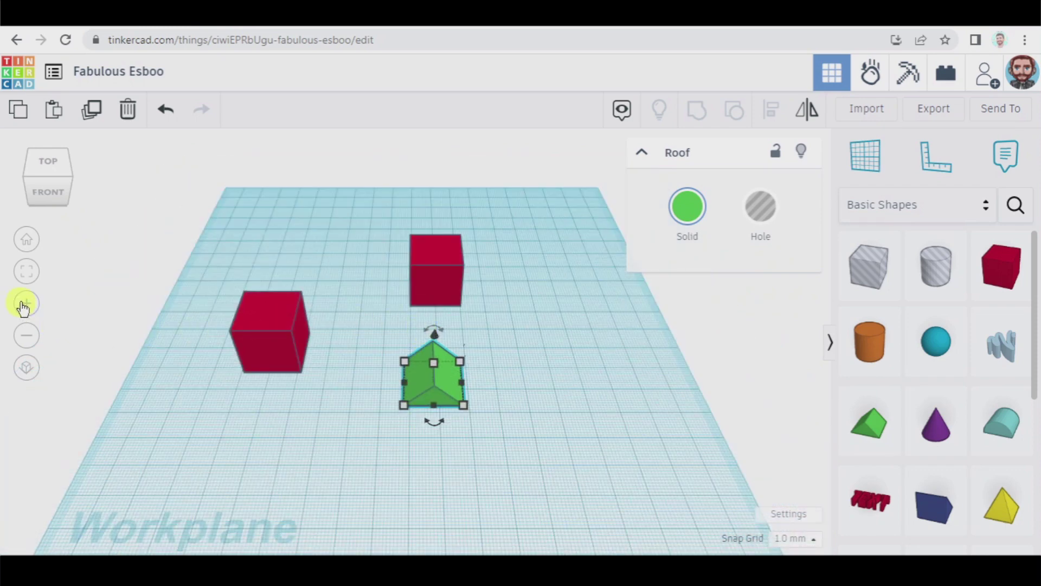
click(25, 305)
click(28, 336)
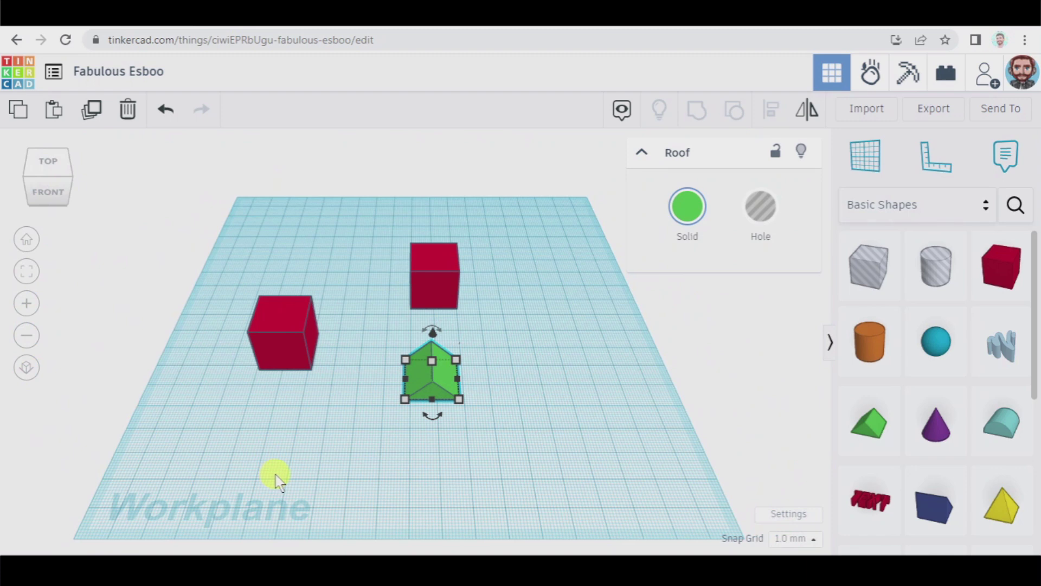
click(546, 338)
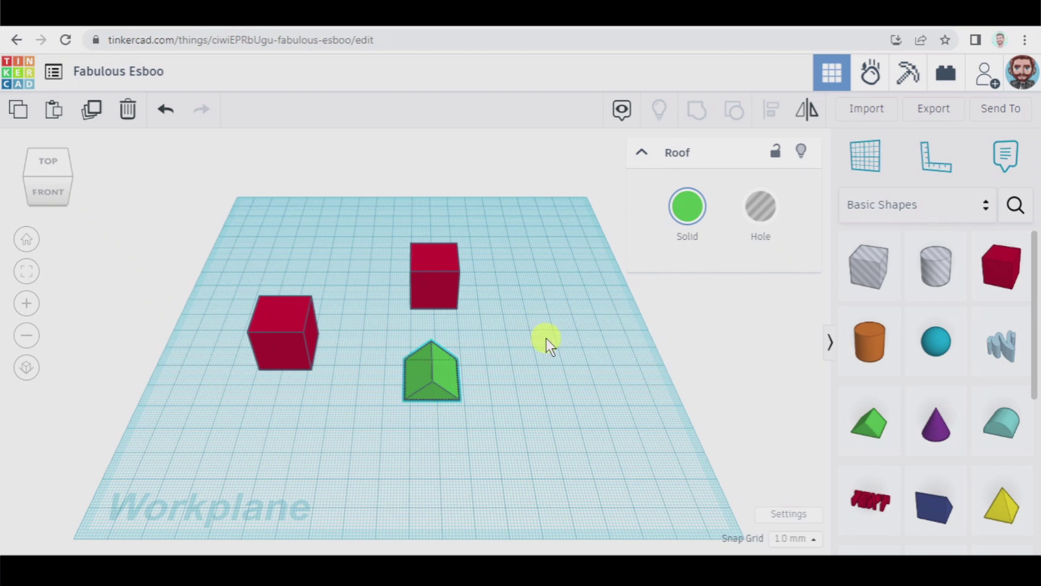
mouse_move(546, 337)
right_down()
mouse_move(459, 288)
mouse_move(461, 267)
mouse_move(526, 255)
mouse_move(592, 272)
mouse_move(661, 306)
mouse_move(562, 333)
mouse_move(504, 334)
mouse_move(556, 324)
right_up()
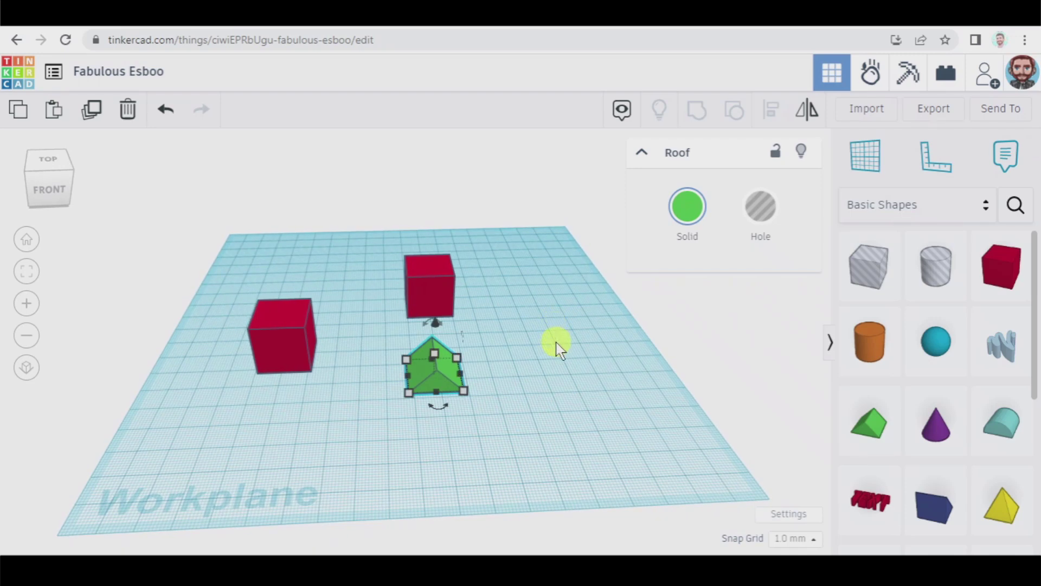
middle_drag(590, 374, 561, 368)
key(shift)
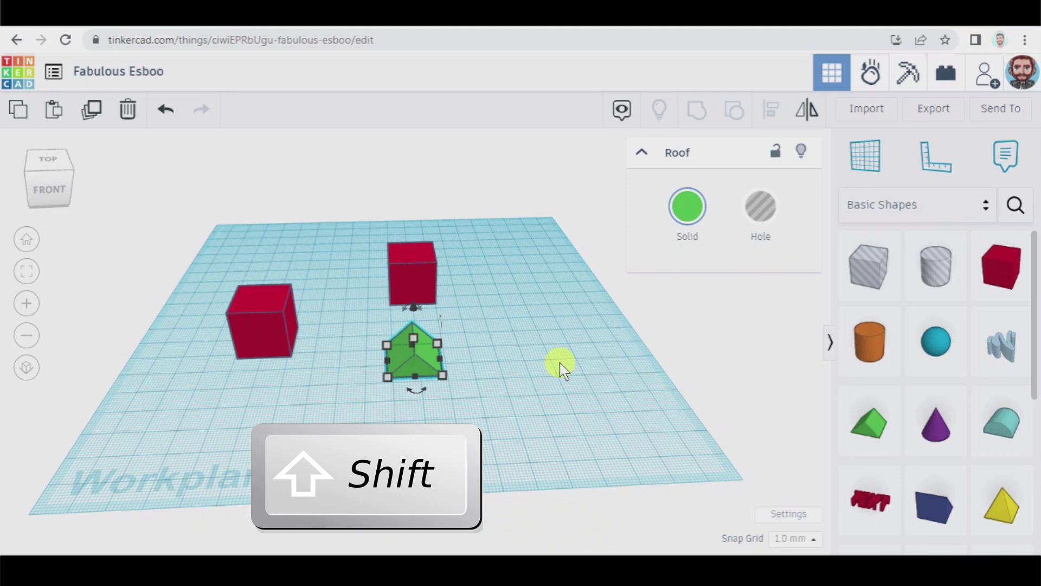
shift+right_drag(560, 367, 586, 379)
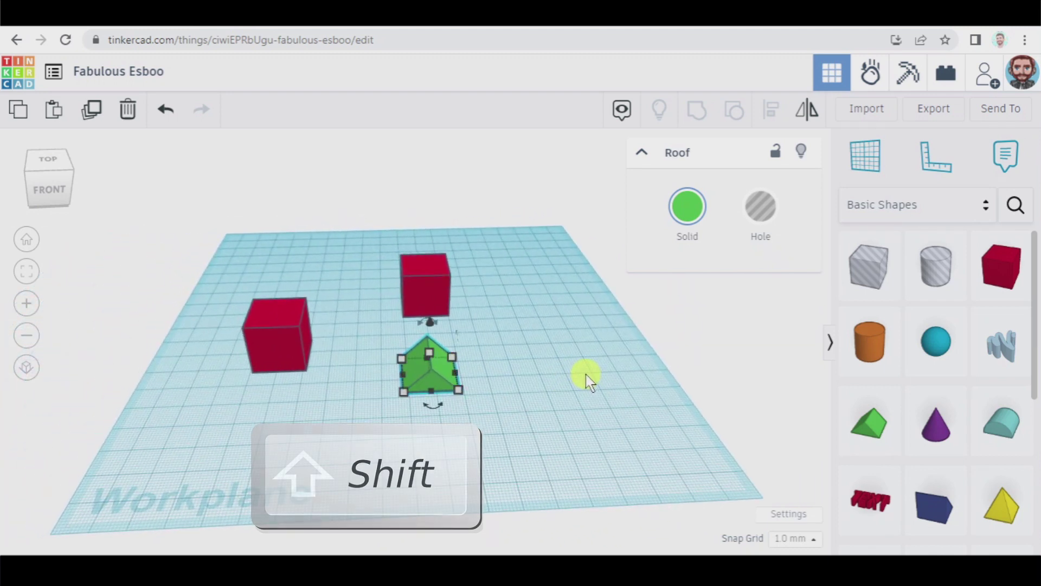
Step: Move the rear red box and nudge it with the arrow keys until it sits beside the other box
drag(426, 287, 498, 289)
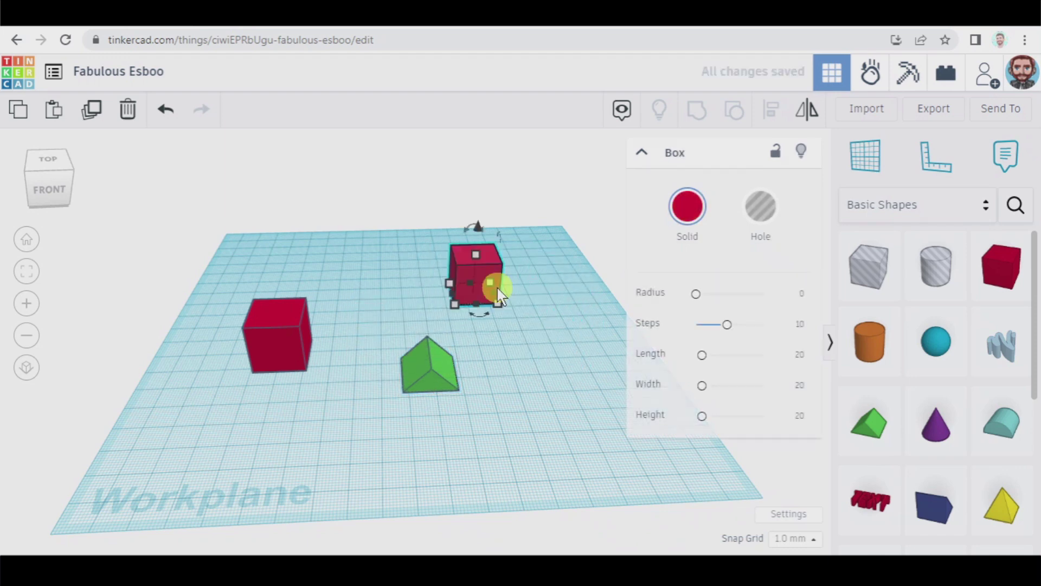
key(Left)
key(Left)
key(Left)
key(Left)
key(Left)
key(Left)
key(Left)
key(Left)
key(Left)
key(Left)
key(Left)
key(Left)
key(Left)
key(Left)
key(Left)
key(Left)
key(Left)
key(Left)
key(Left)
key(Left)
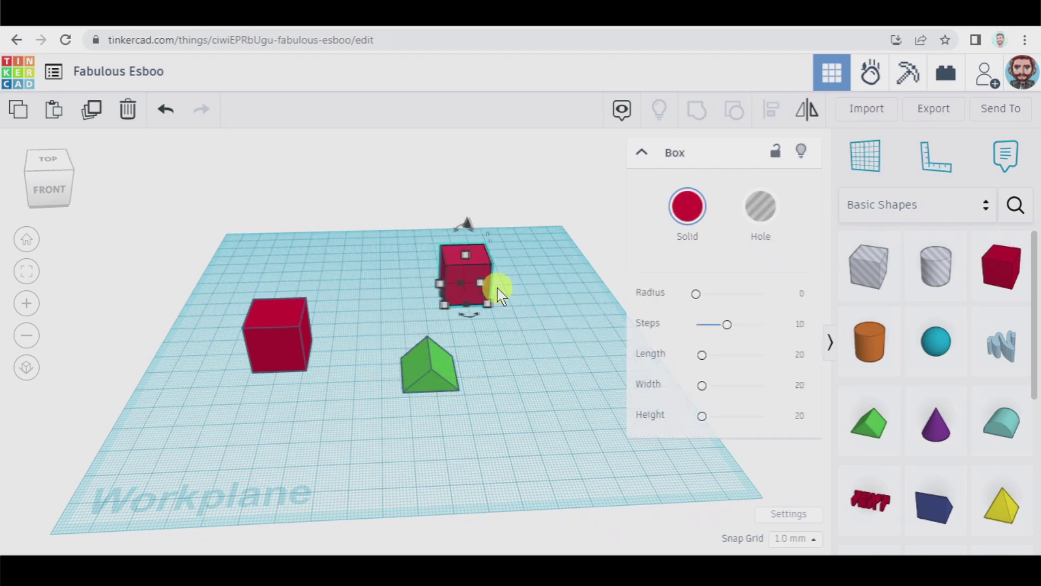
key(Left)
key(Left)
key(Left)
key(Left)
key(Left)
key(Left)
key(Left)
key(Left)
key(Left)
key(Left)
key(Down)
key(Down)
key(Down)
key(Down)
key(Down)
key(Down)
key(Down)
key(Down)
key(Down)
key(Down)
key(Down)
key(Down)
key(Down)
key(Down)
key(Down)
key(Down)
key(Down)
key(Down)
key(Down)
key(Down)
key(Down)
key(Down)
key(Down)
key(Left)
key(Left)
key(Left)
key(Left)
key(Left)
key(Left)
key(Left)
key(Left)
key(Left)
key(Left)
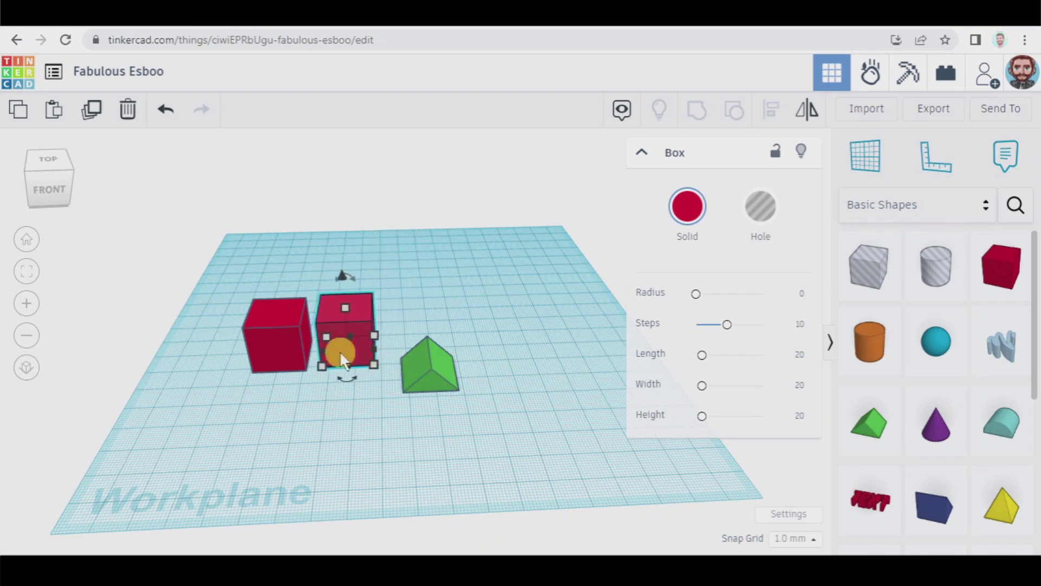
Step: Stretch the rear red box wider and longer with its size handles, then adjust its height
drag(339, 350, 600, 337)
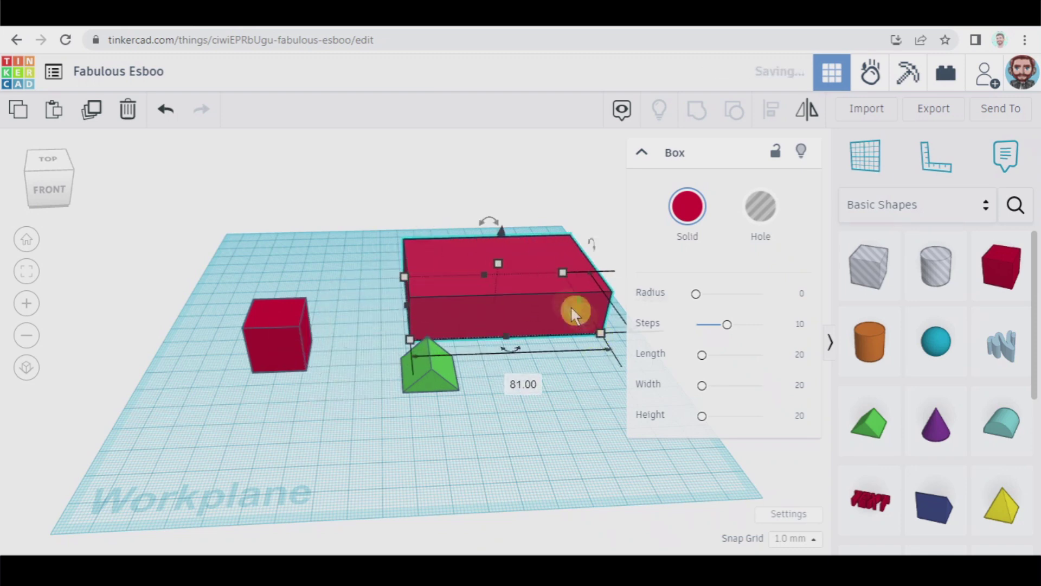
drag(500, 264, 502, 228)
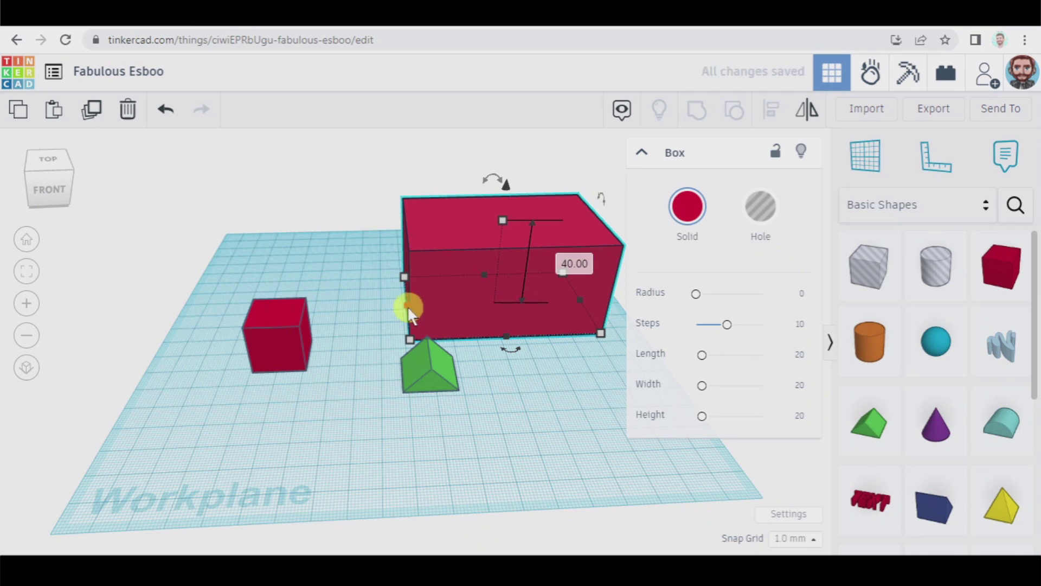
drag(408, 305, 345, 297)
drag(469, 222, 461, 274)
Step: Tilt the stretched red box upright with its rotation arrows around two axes
right_drag(506, 392, 591, 347)
drag(490, 227, 581, 365)
drag(381, 198, 204, 460)
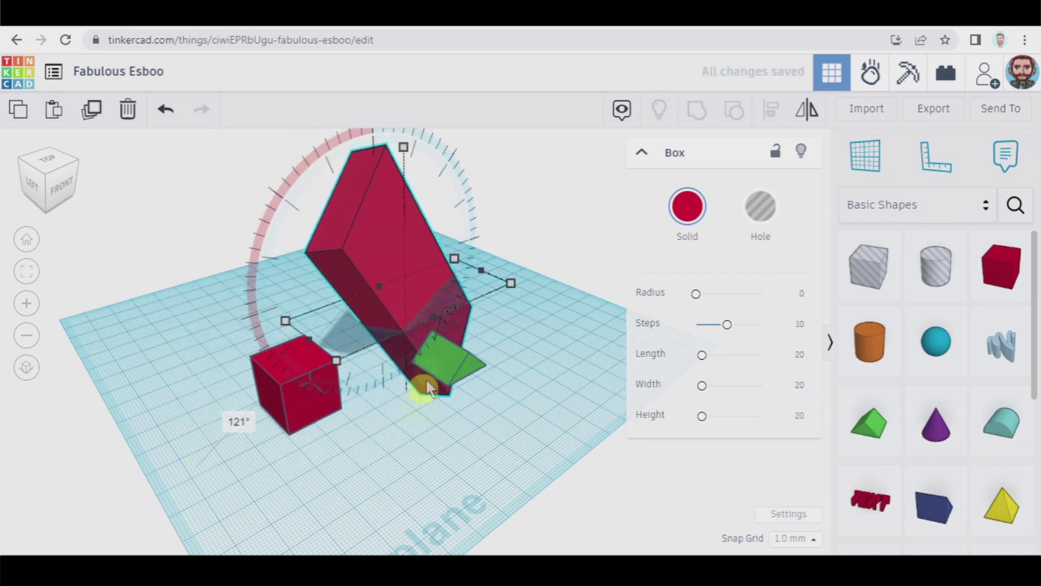
drag(453, 319, 193, 458)
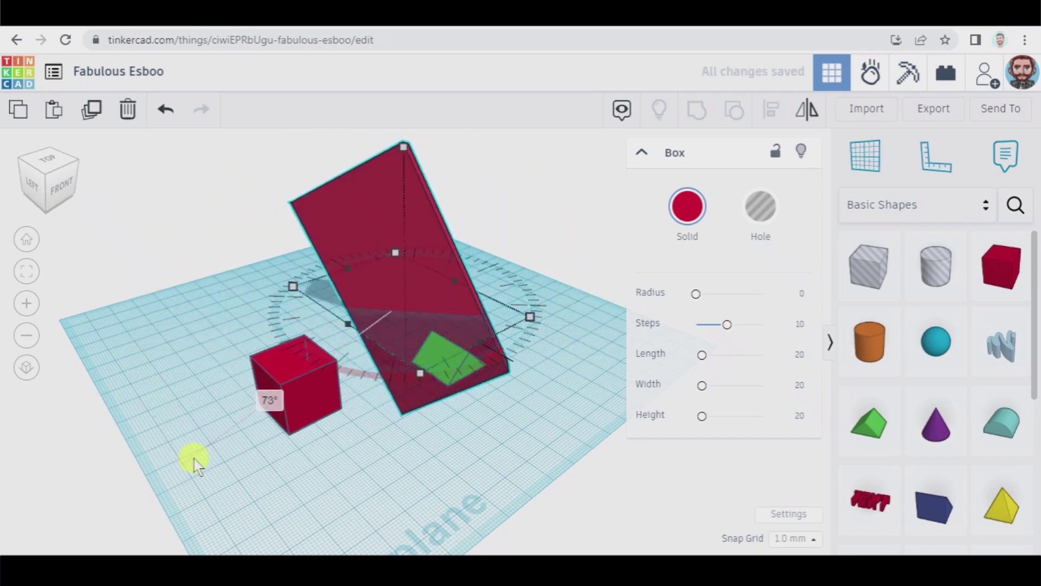
Step: Delete the tilted red slab and reposition the remaining red cube
click(129, 115)
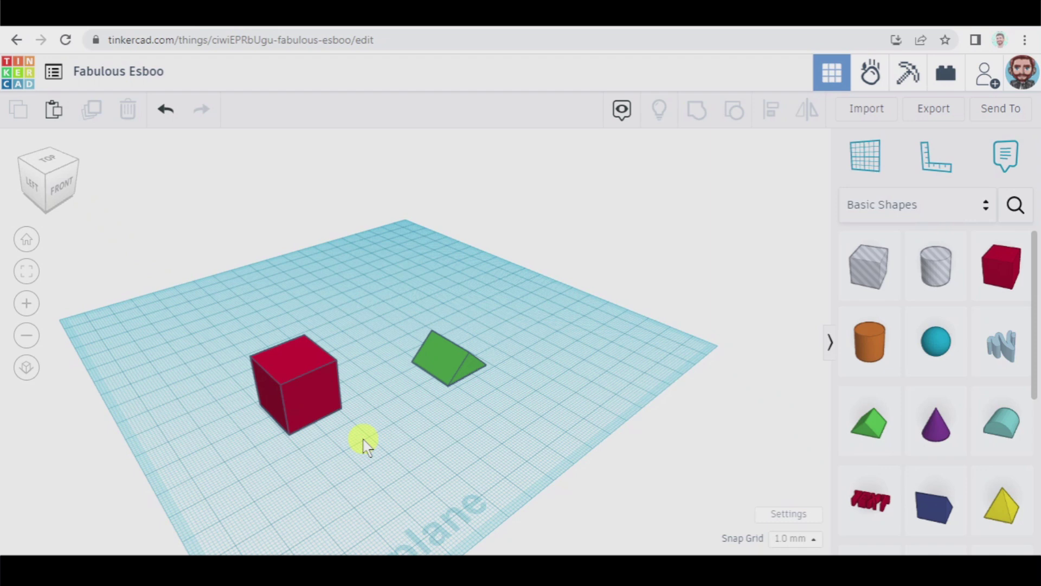
drag(311, 401, 313, 363)
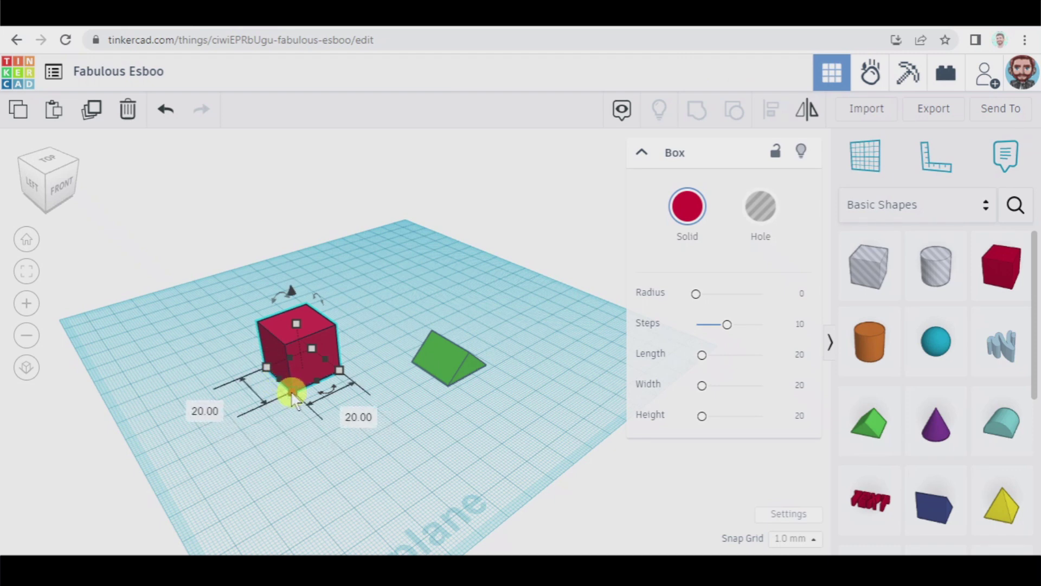
Step: Set the red cube's width and length to 25 mm, keeping its 20 mm height
click(353, 416)
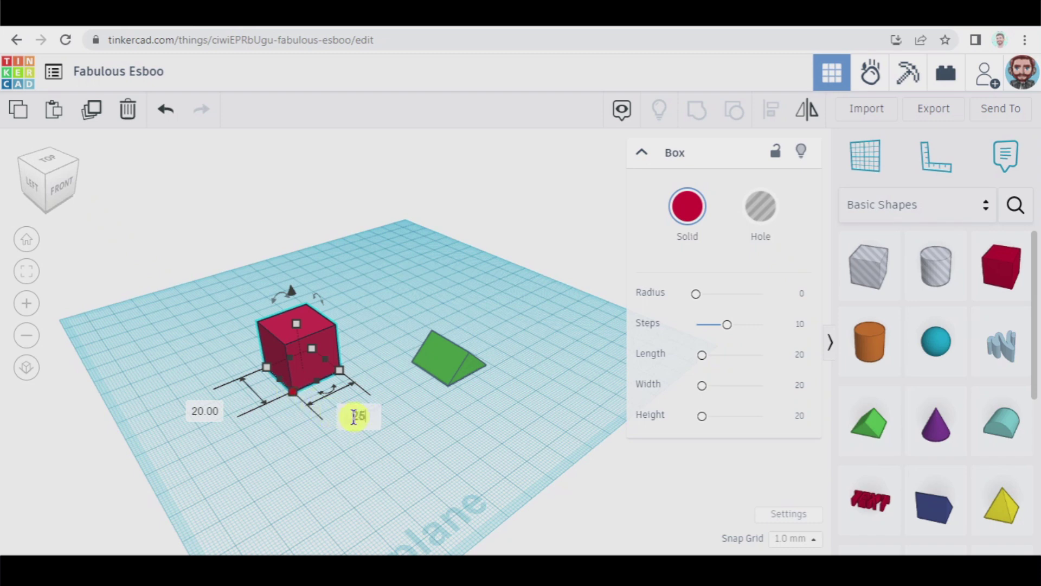
text(25)
click(198, 411)
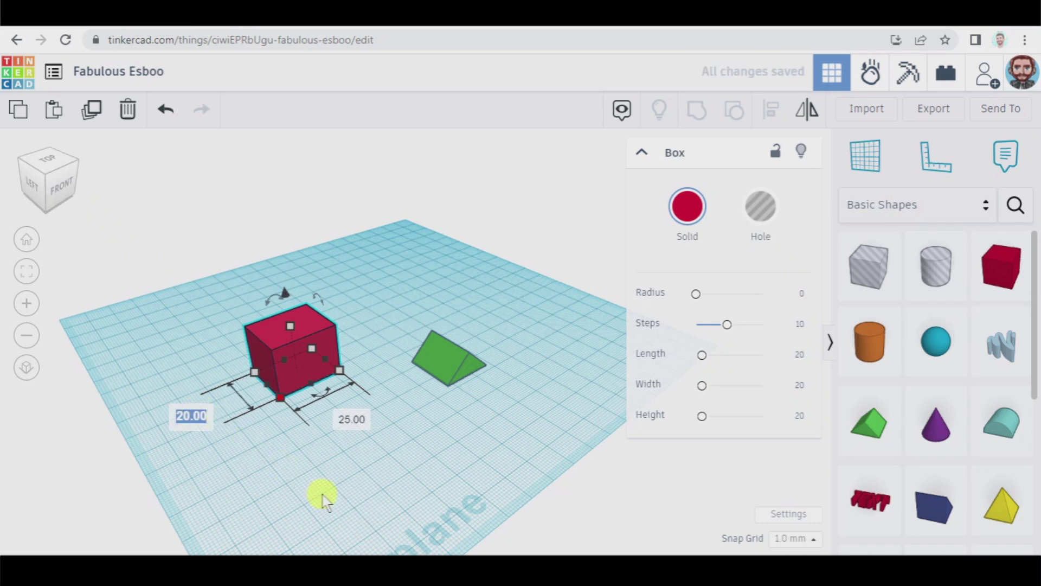
text(25)
key(Return)
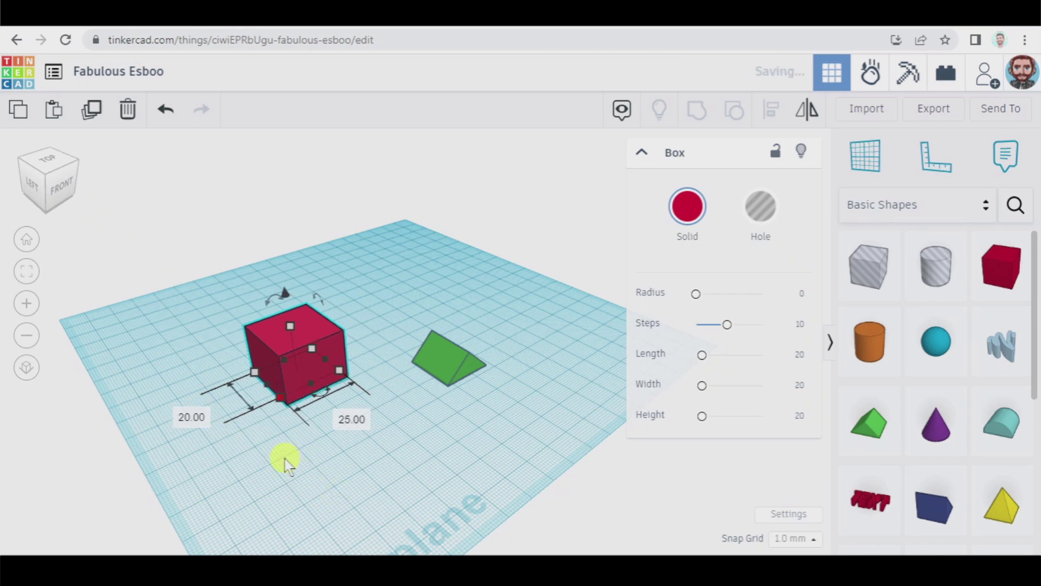
click(286, 361)
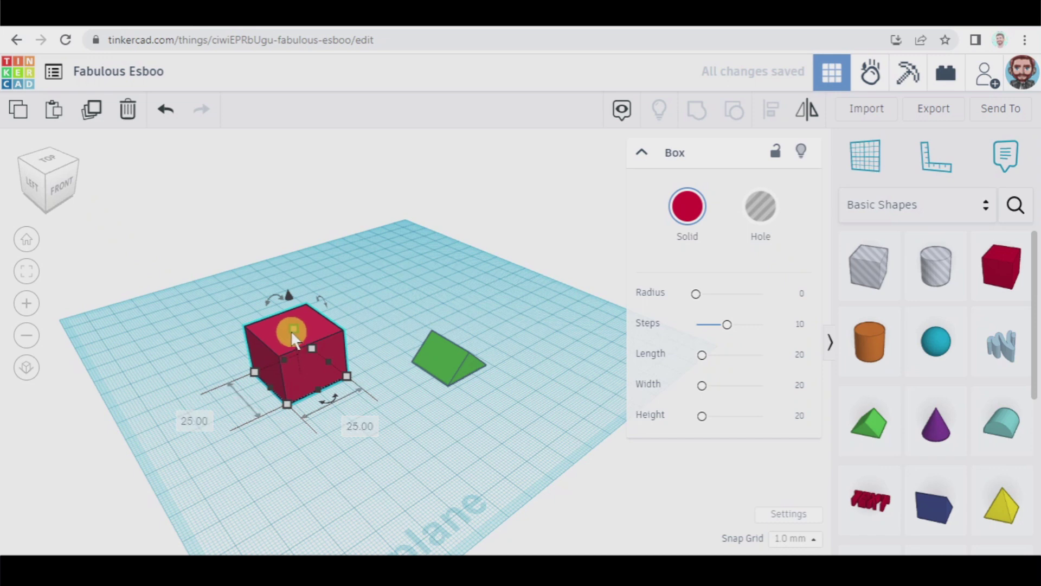
mouse_move(291, 331)
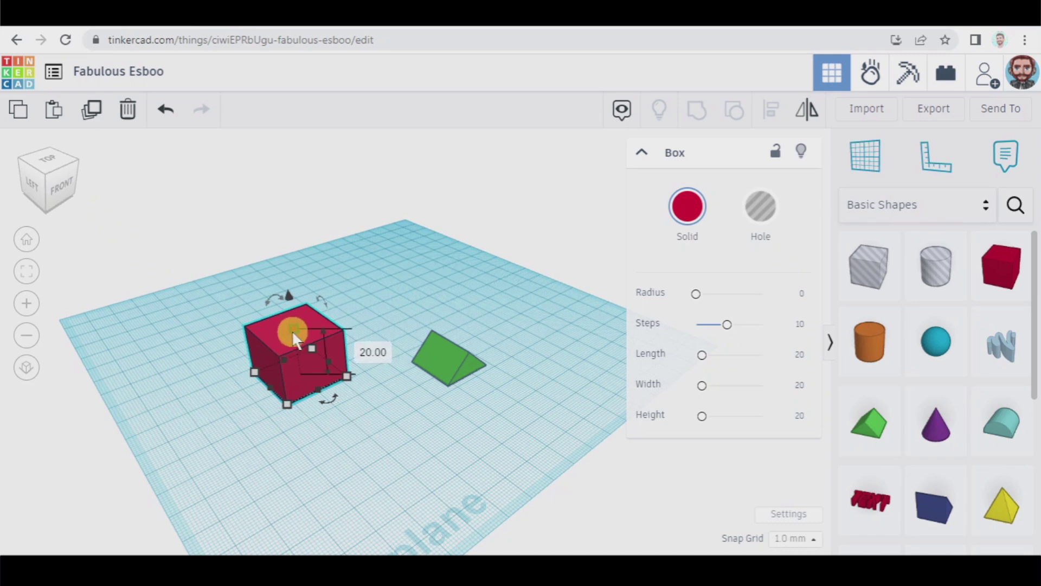
right_drag(434, 434, 372, 411)
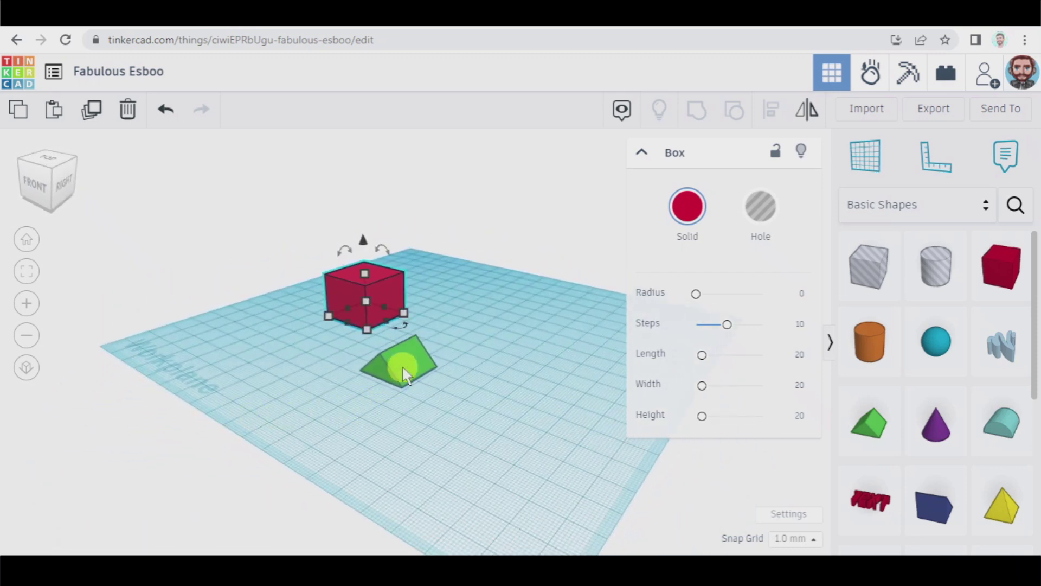
Step: Set the green roof's width and length to 25 mm
drag(402, 366, 404, 361)
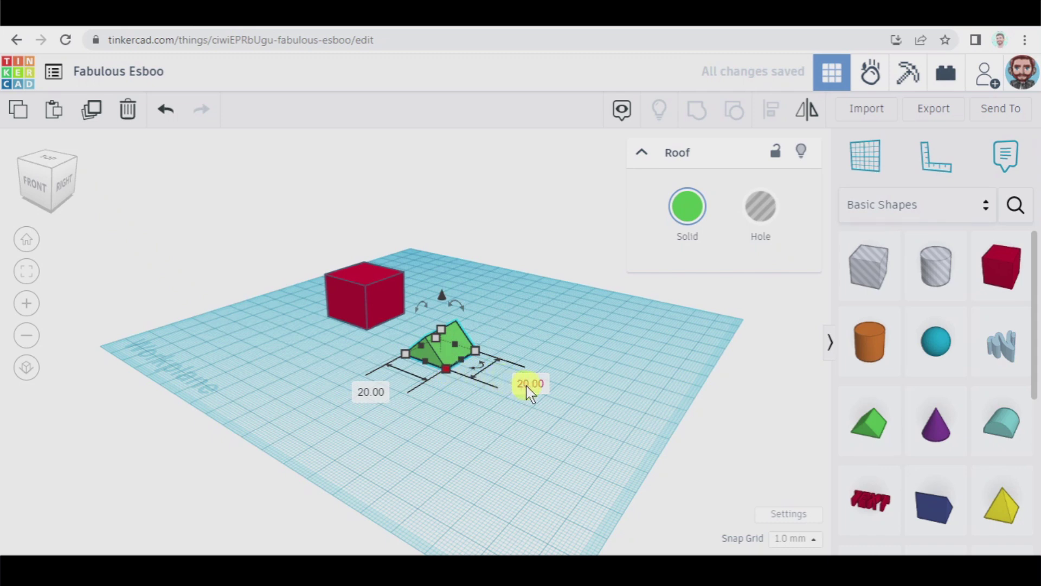
click(529, 383)
text(25)
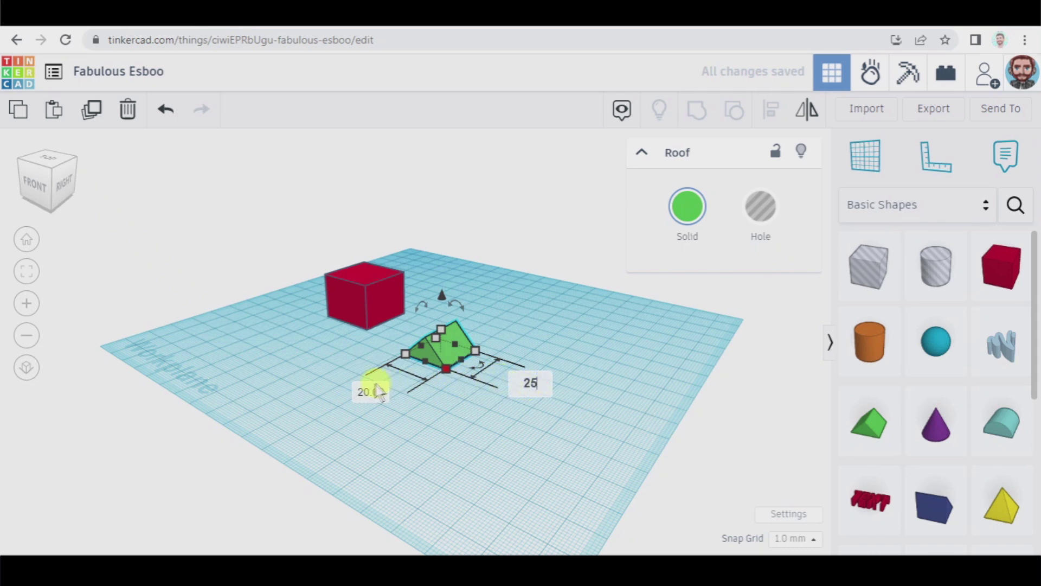
click(371, 391)
text(25)
key(Return)
Step: Raise the roof wedge's height from 10 to 15 with its top handle
scroll(444, 334, up, 2)
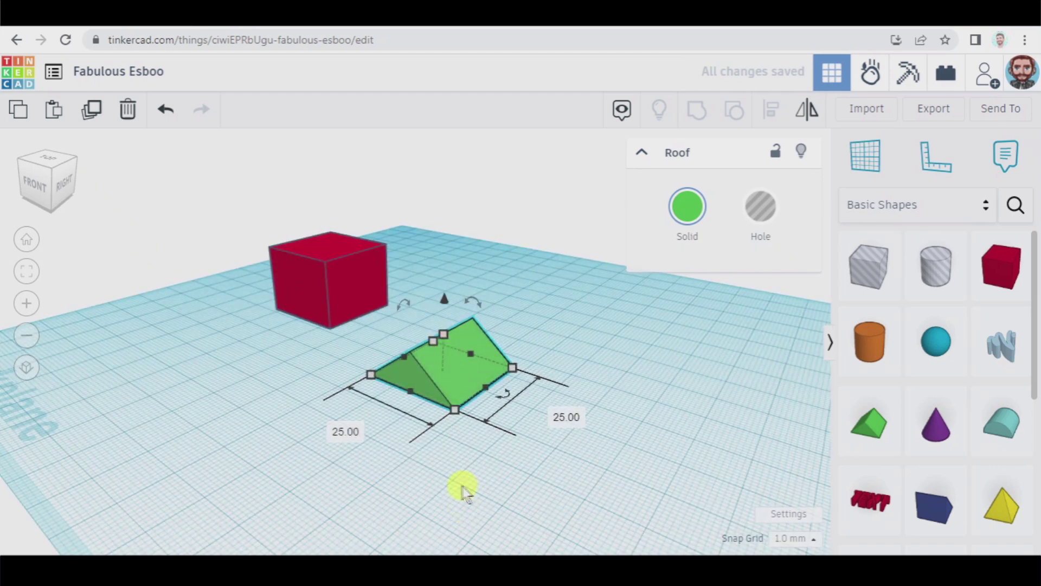
right_drag(464, 489, 499, 481)
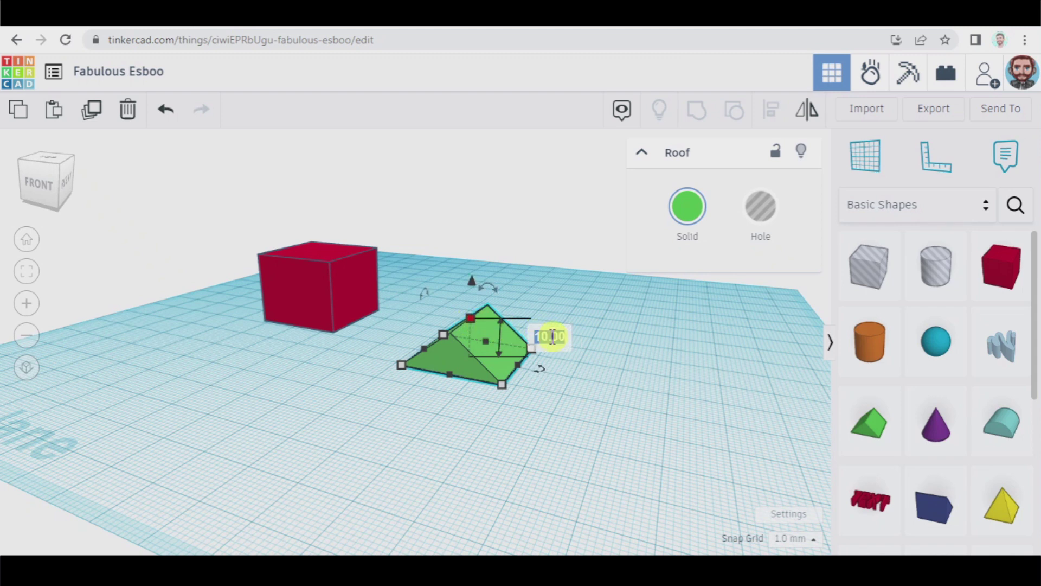
mouse_move(470, 318)
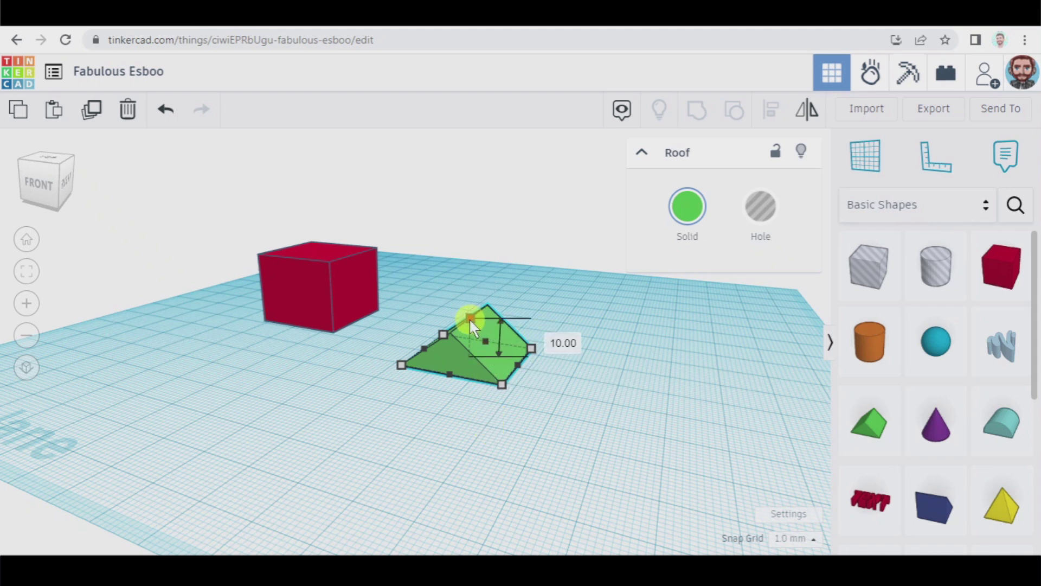
drag(470, 317, 470, 296)
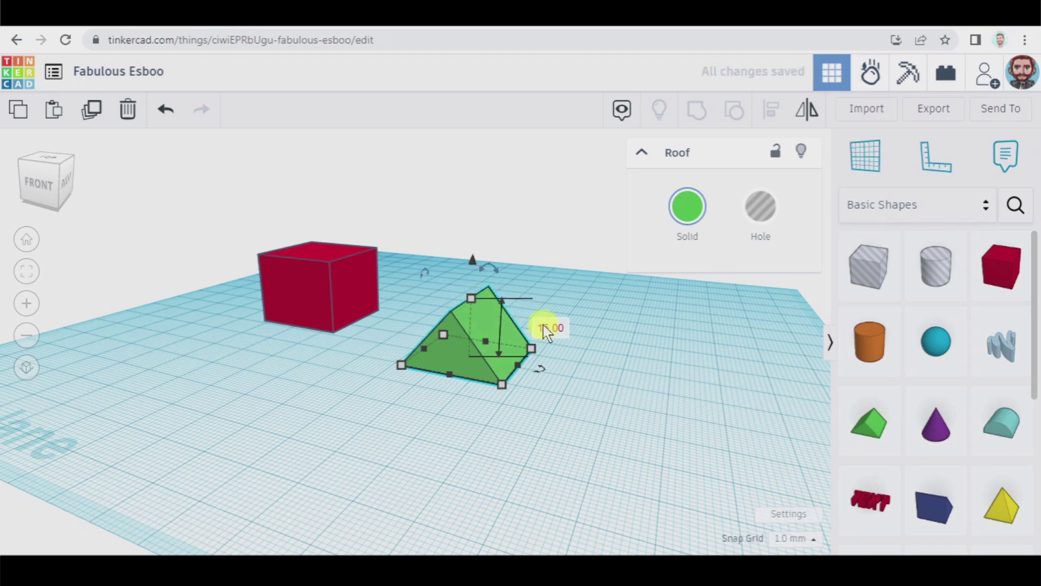
right_drag(421, 434, 450, 414)
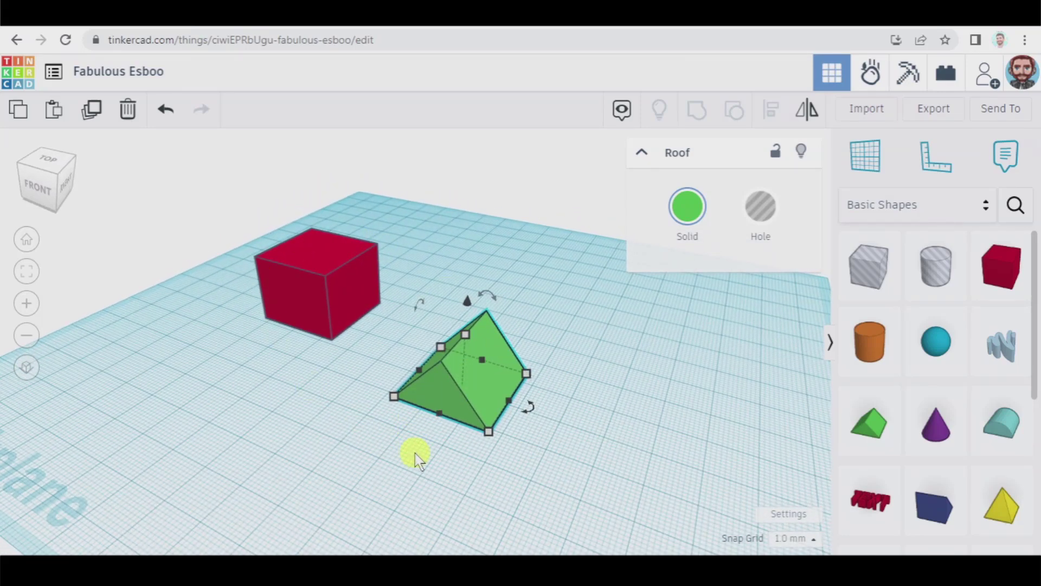
right_drag(464, 470, 394, 325)
Step: Lift the green roof to a 20 mm elevation, level with the red box's top
click(327, 292)
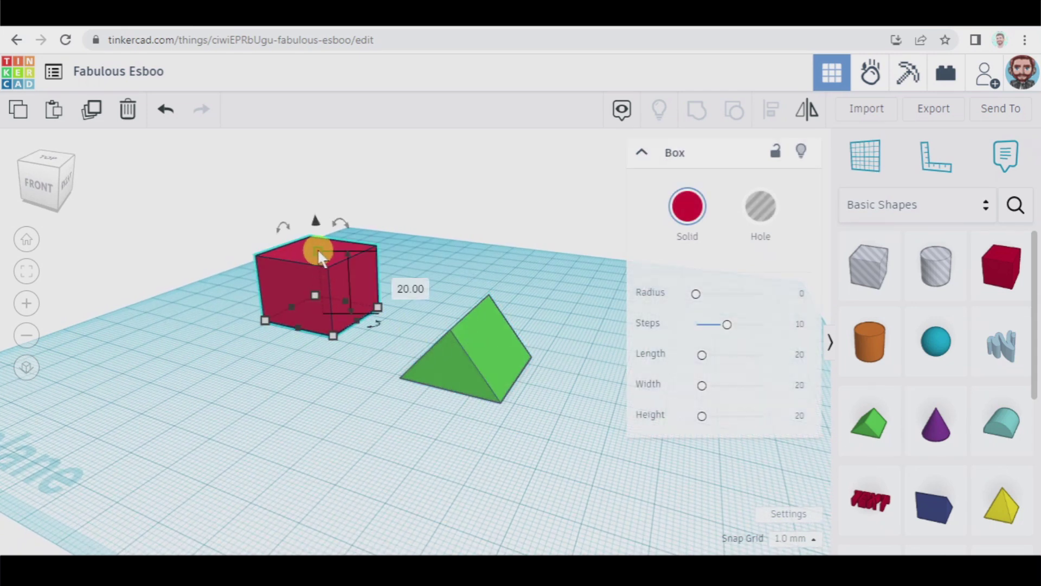
click(491, 367)
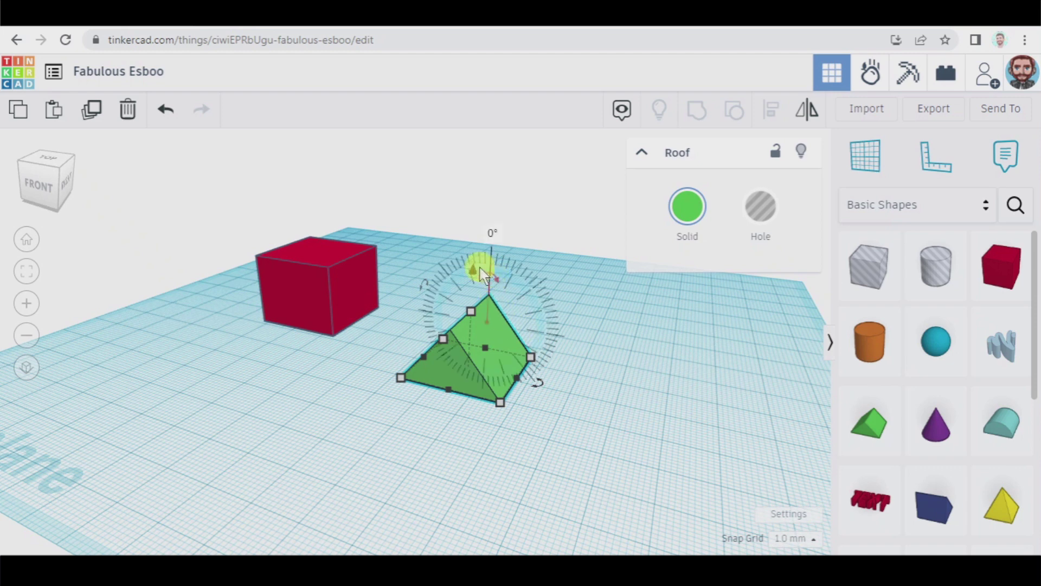
drag(473, 274, 472, 260)
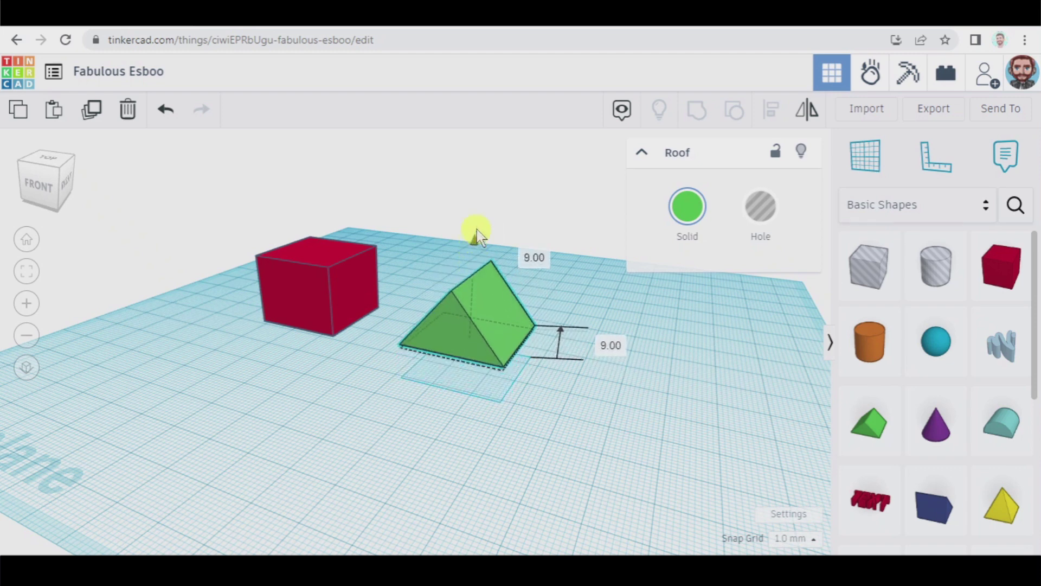
mouse_move(478, 227)
mouse_down()
mouse_move(481, 181)
mouse_move(475, 211)
mouse_up()
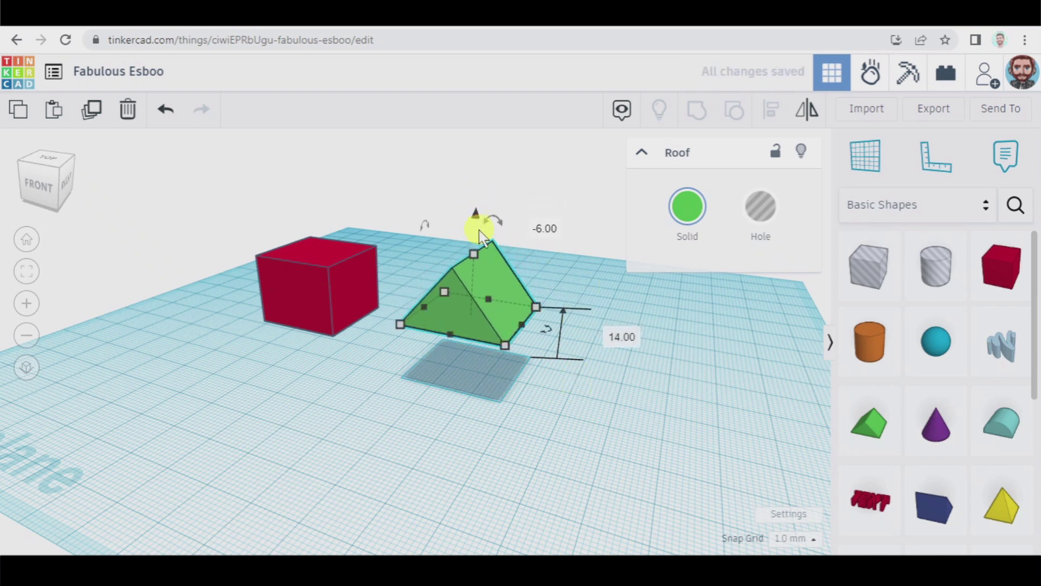
click(618, 336)
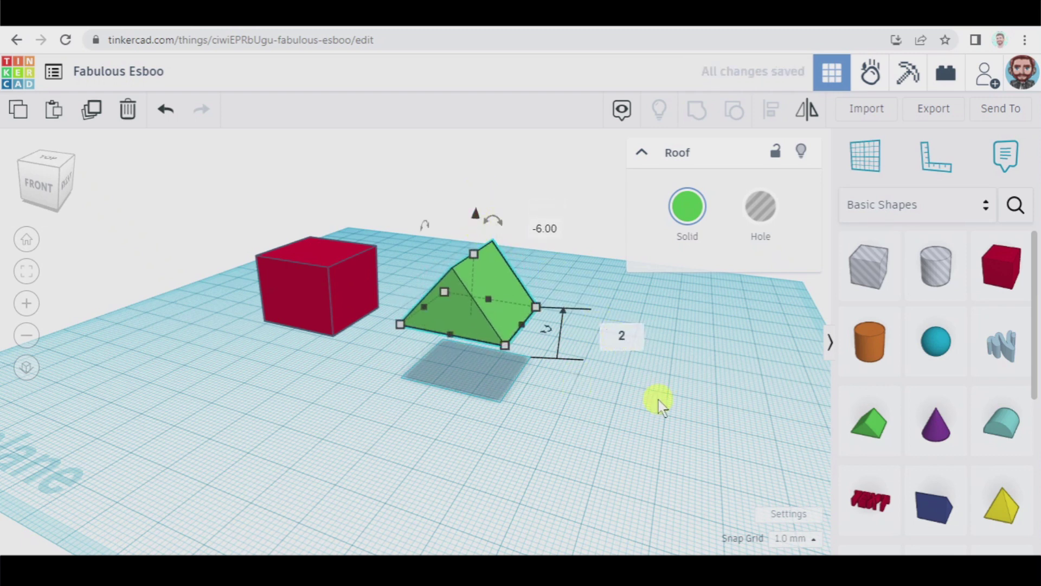
text(20)
key(Return)
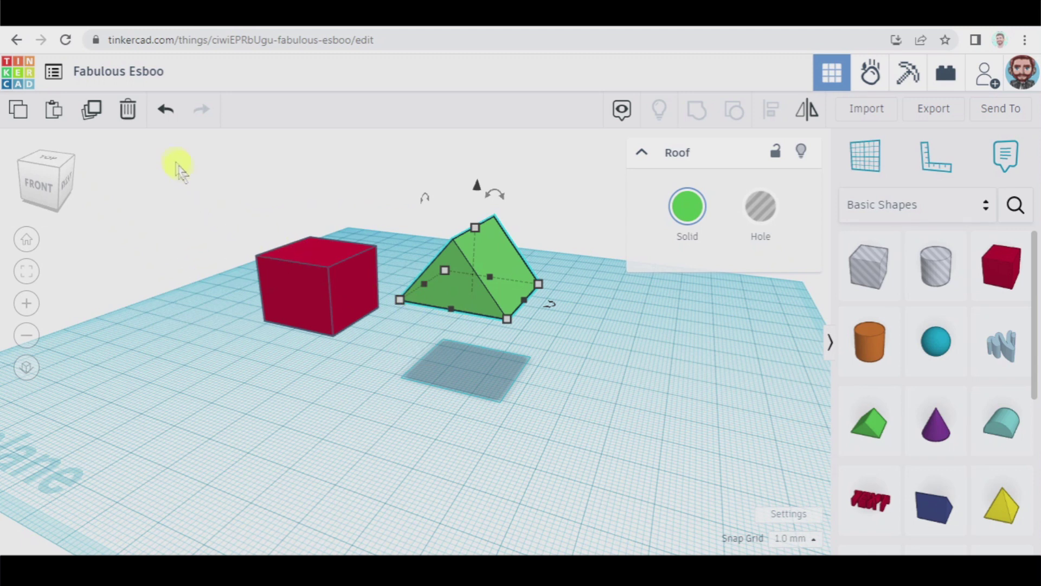
Step: Select the red box and green roof together and shift both forward and to the right
drag(170, 154, 588, 428)
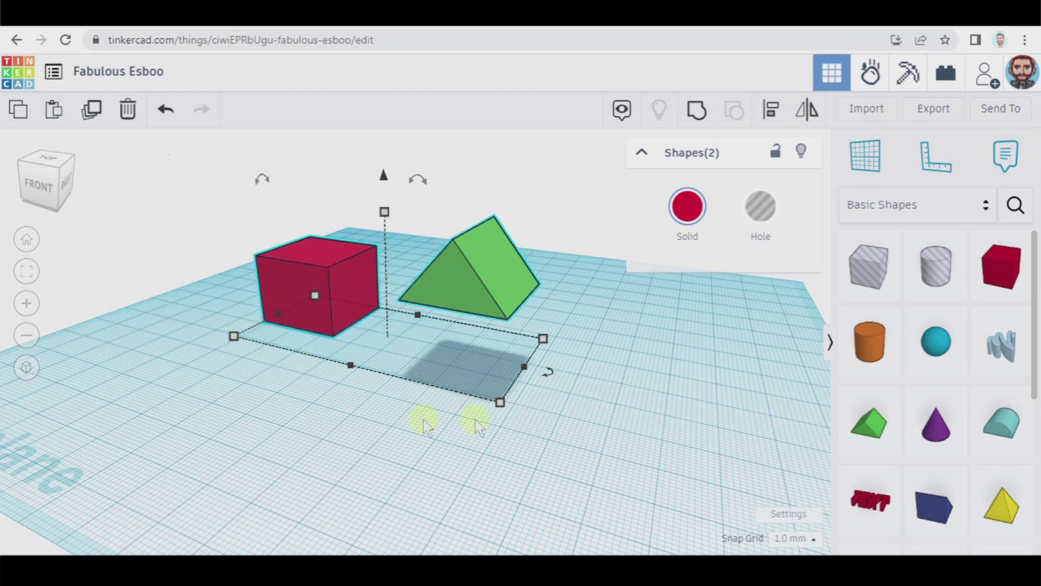
click(350, 437)
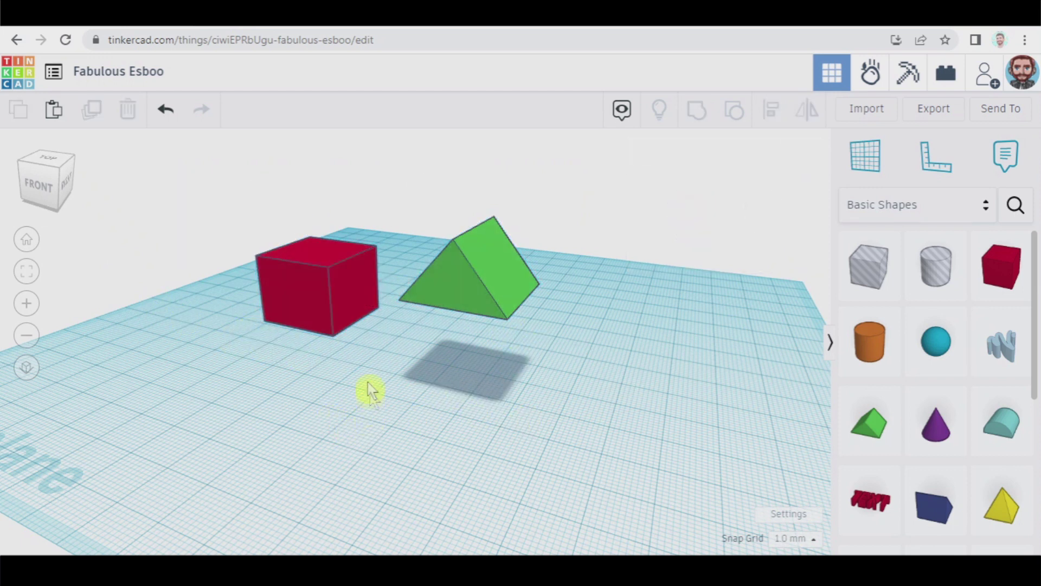
click(309, 307)
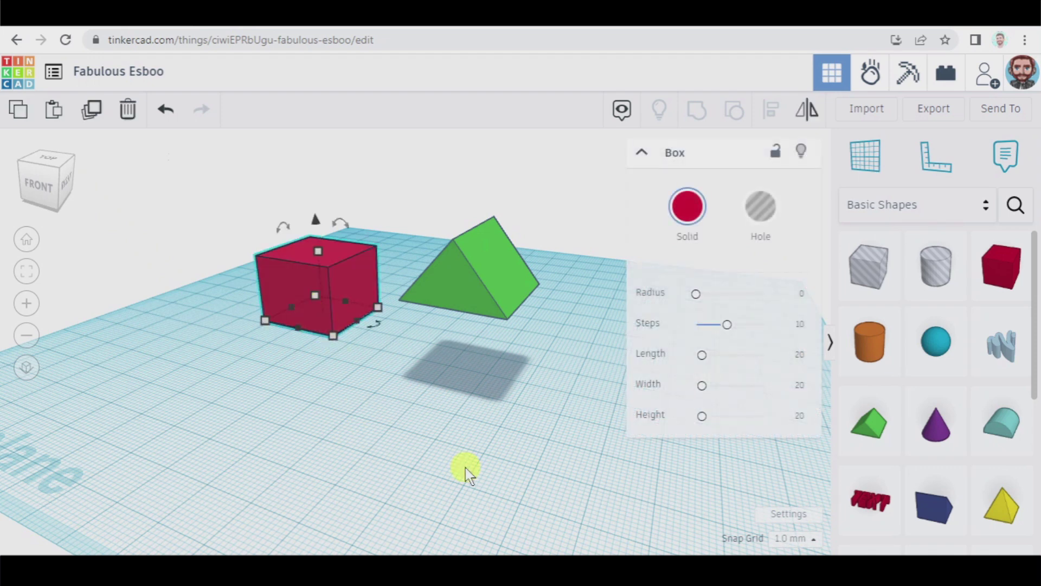
key(shift)
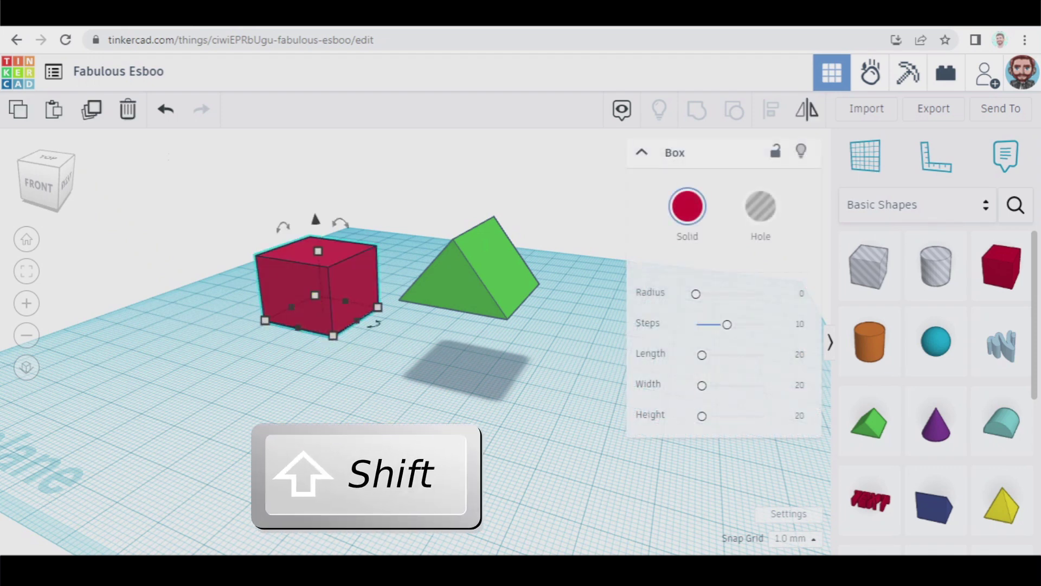
shift+click(444, 295)
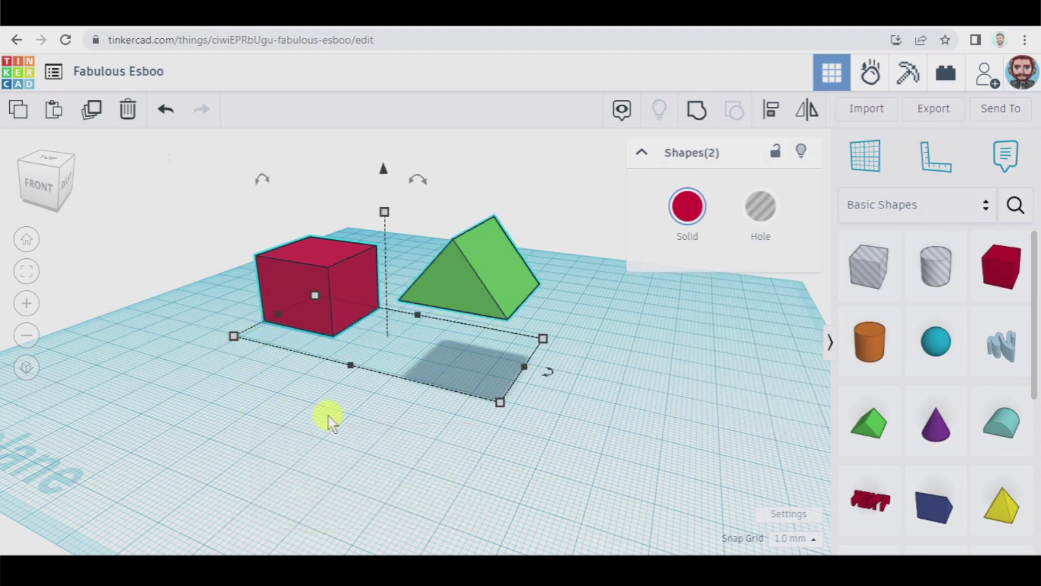
mouse_move(302, 278)
mouse_down()
mouse_move(369, 337)
mouse_move(297, 285)
mouse_up()
right_drag(320, 471, 328, 481)
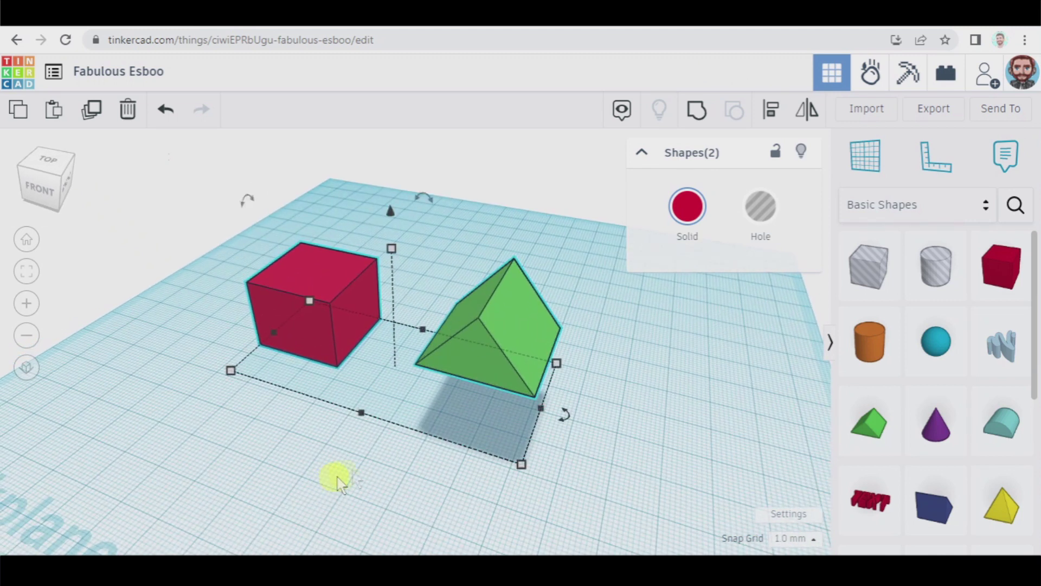
Step: Align the roof to the box's front and middle so it sits squarely on top
click(773, 111)
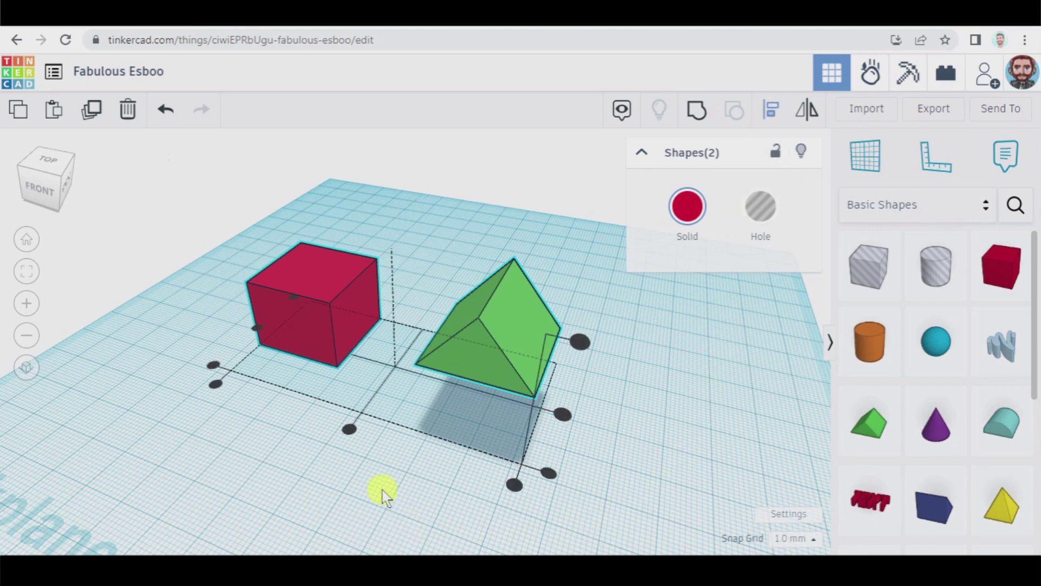
mouse_move(350, 430)
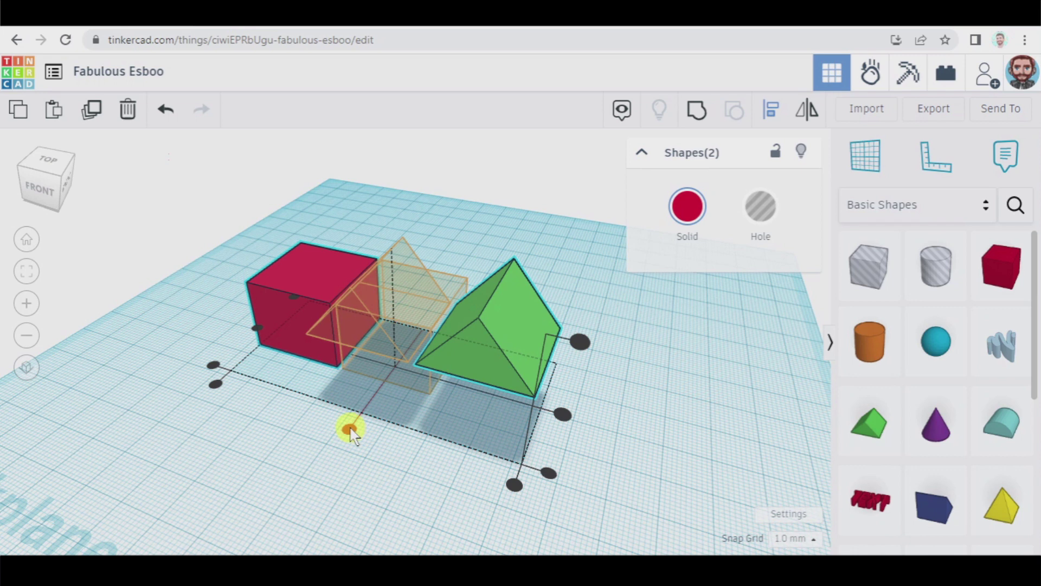
click(350, 430)
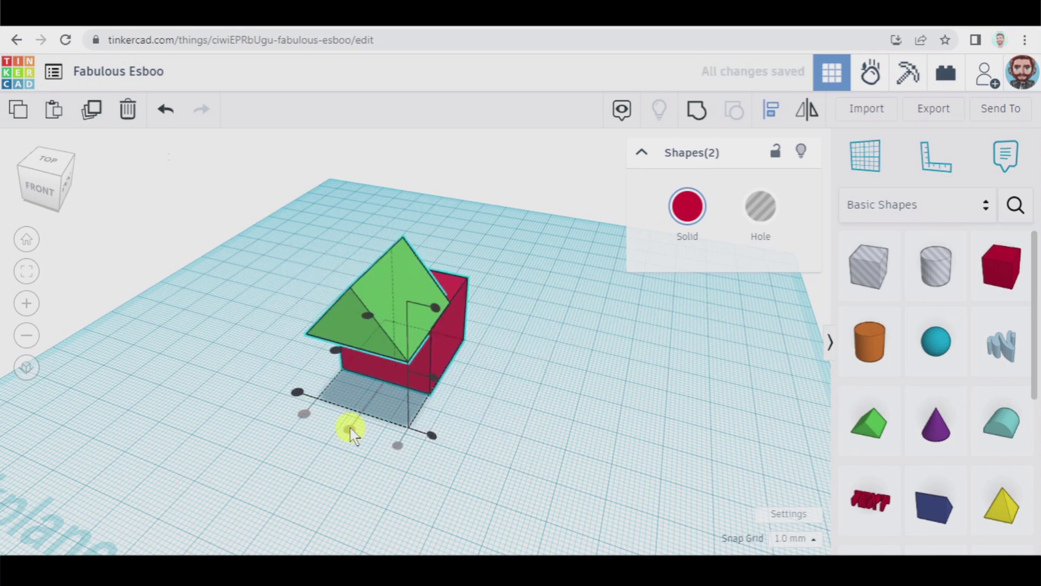
right_drag(197, 442, 427, 417)
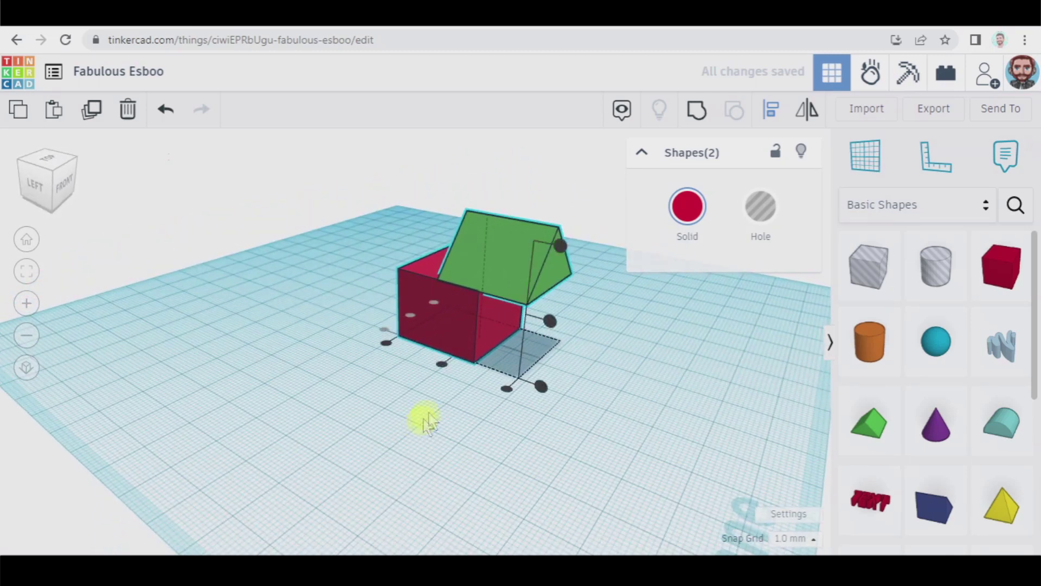
click(442, 364)
click(581, 437)
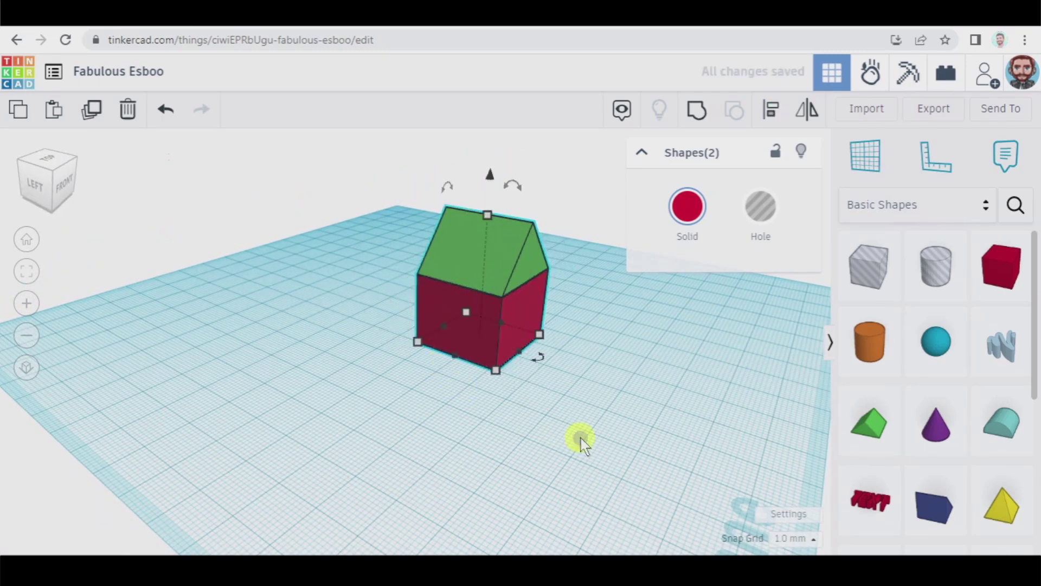
click(621, 453)
right_drag(620, 453, 458, 428)
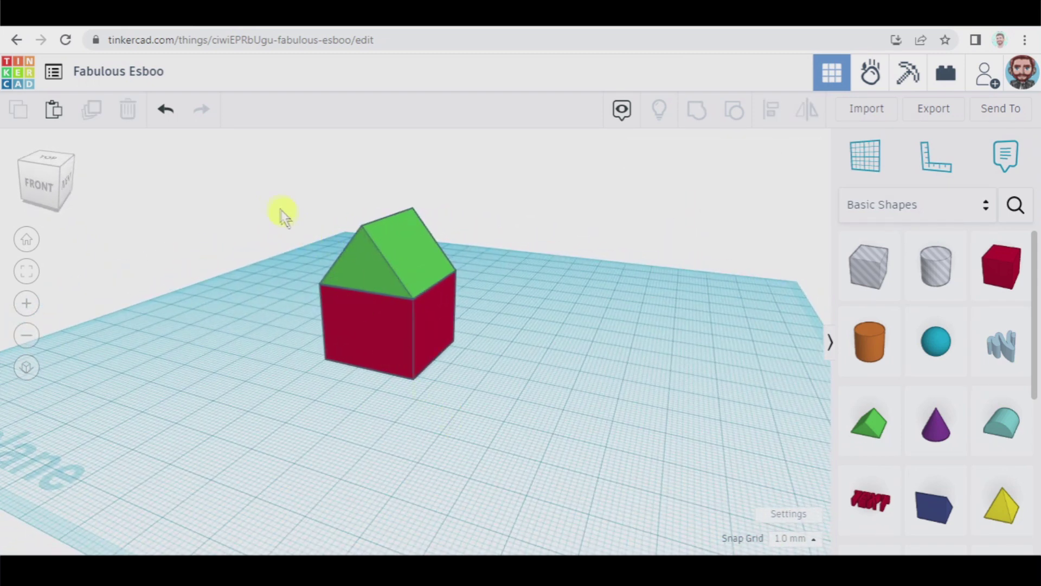
Step: Group the box and roof, turning on Multicolor to keep red walls and a green roof
drag(273, 195, 511, 444)
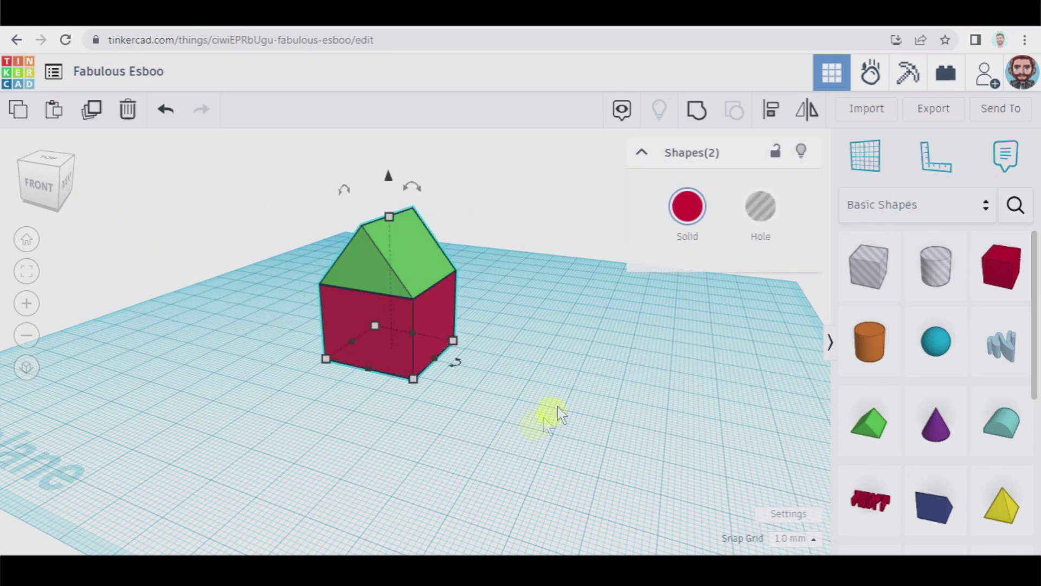
click(697, 114)
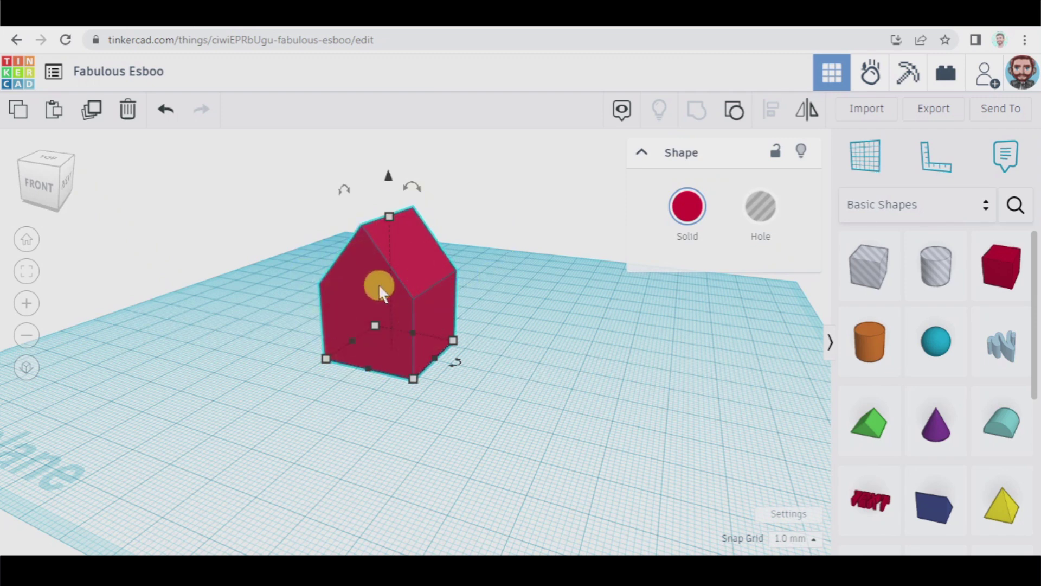
click(687, 217)
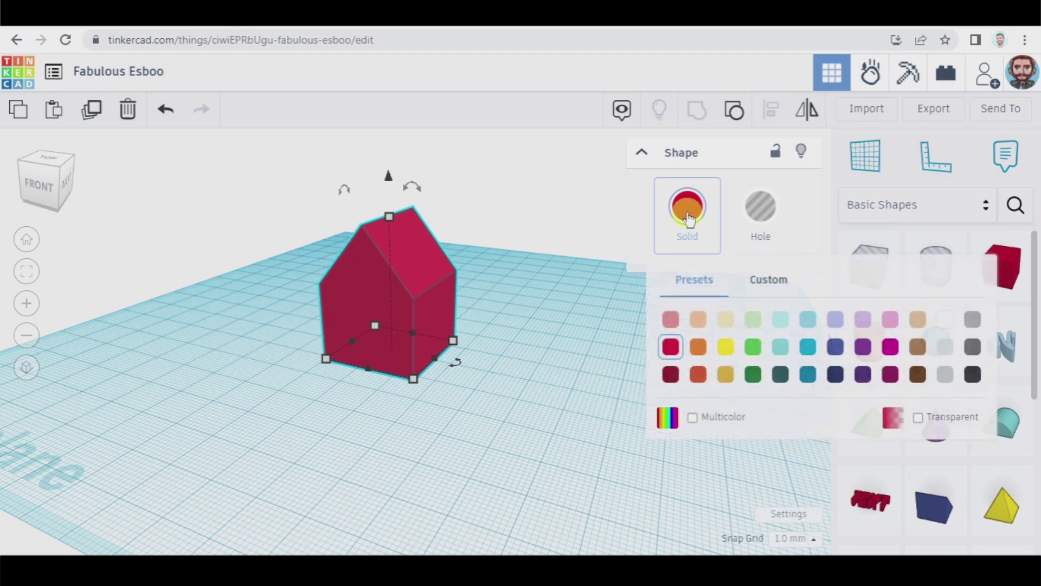
click(693, 417)
click(523, 389)
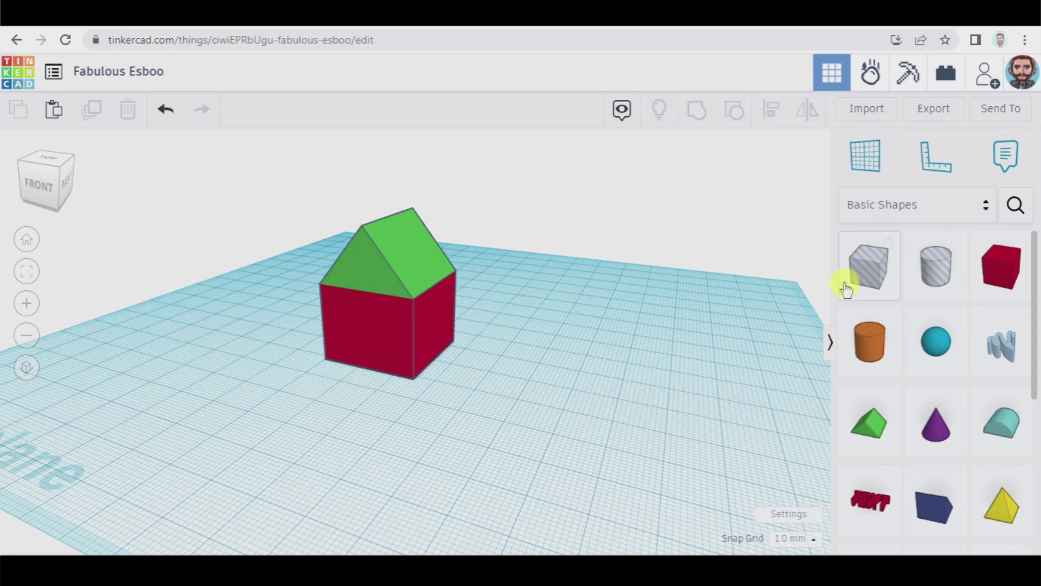
Step: Add a box beside the house, make it a hole, and resize it to about 8 wide by 17 tall
drag(867, 268, 530, 400)
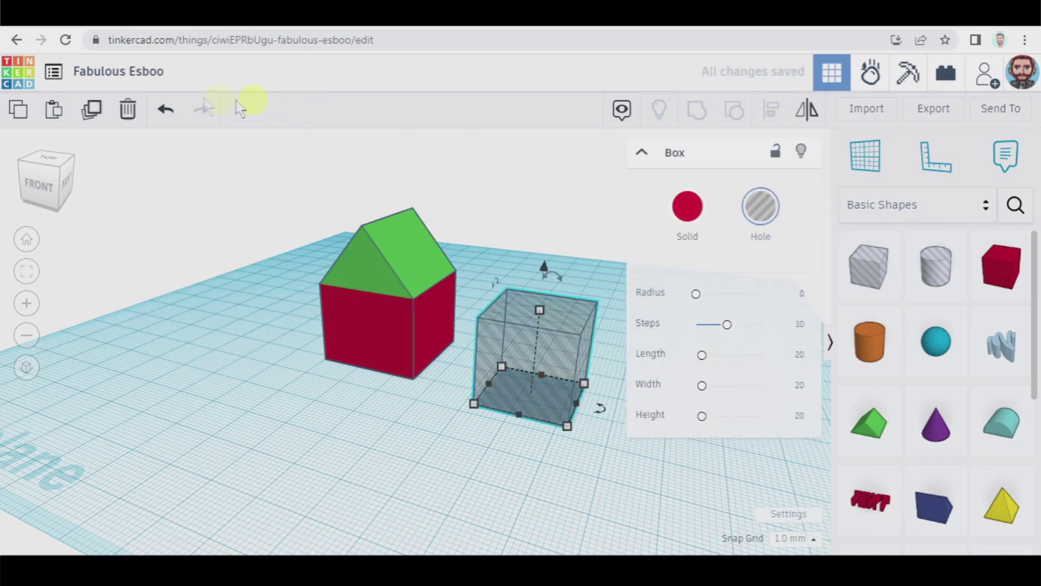
click(128, 109)
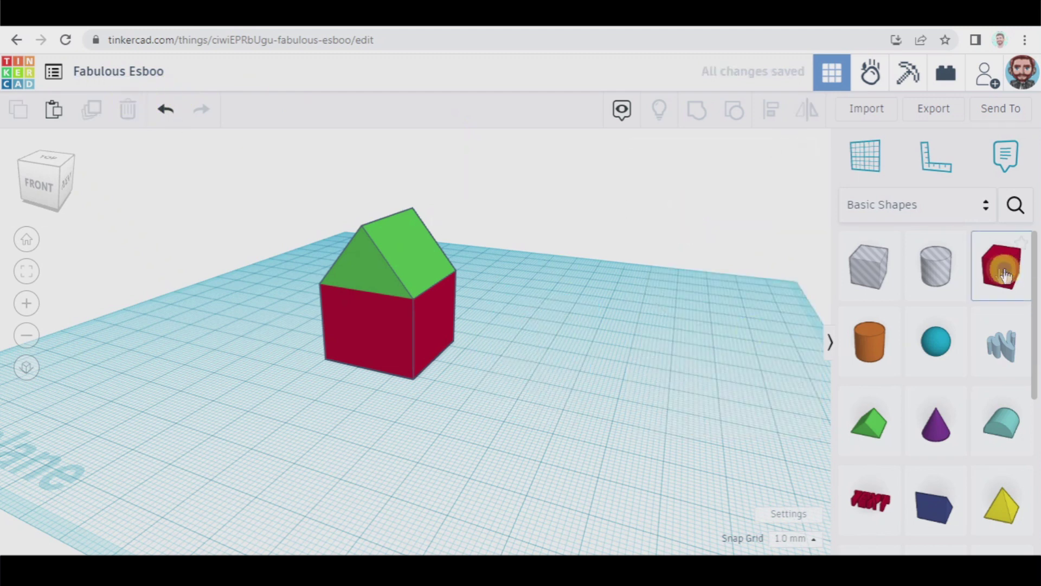
drag(1002, 274, 523, 400)
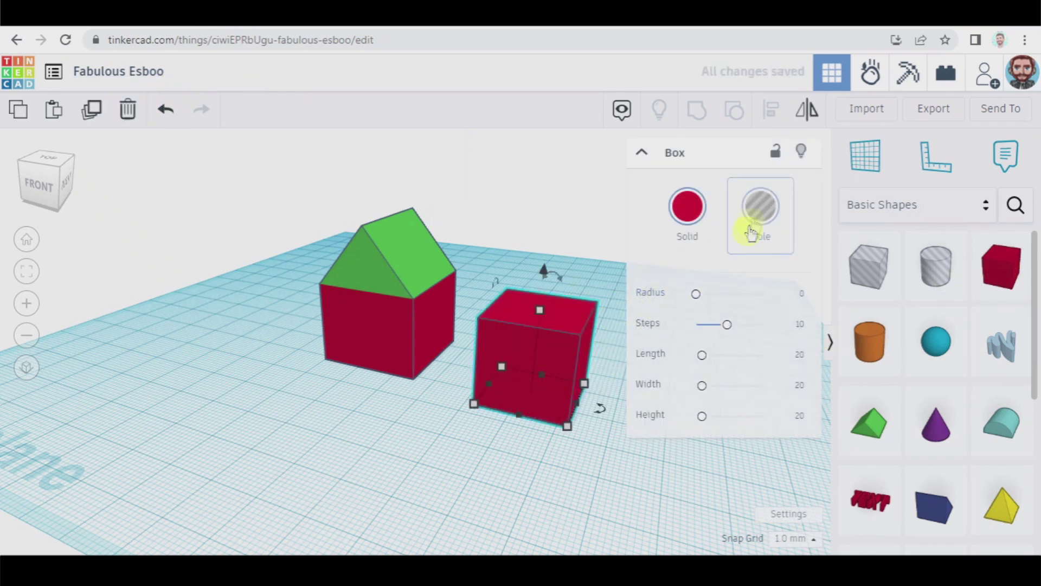
click(758, 217)
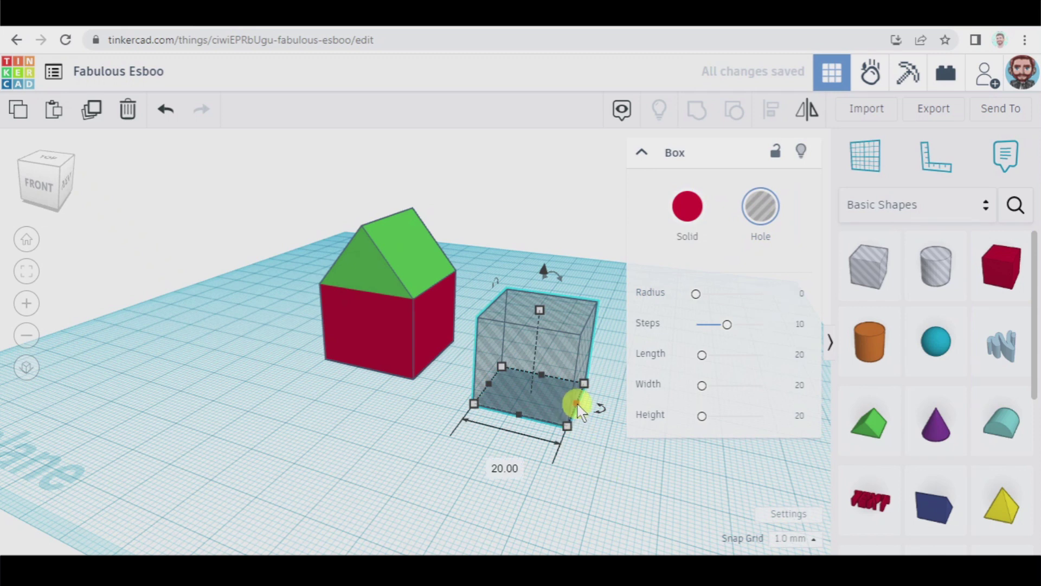
drag(578, 411, 511, 409)
drag(511, 307, 318, 420)
Step: Align the door hole with the house's bottom and front
right_drag(379, 466, 542, 421)
drag(541, 416, 358, 170)
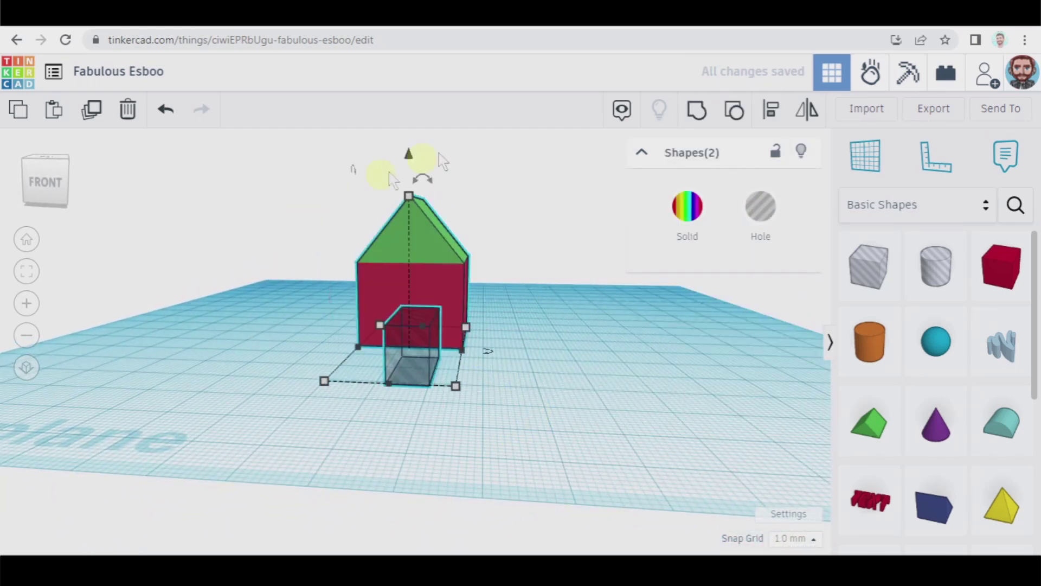
click(772, 113)
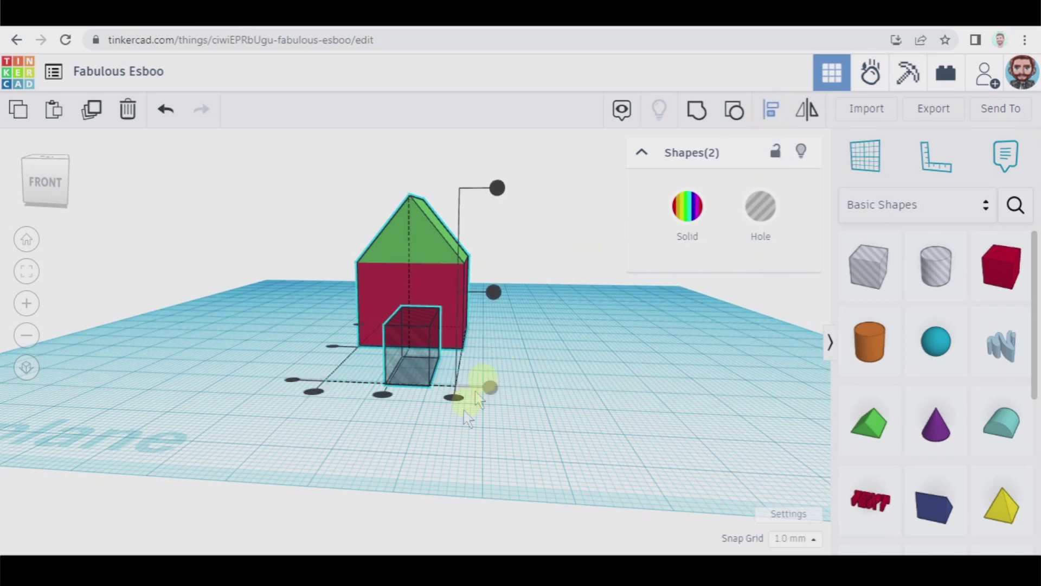
click(382, 399)
click(612, 389)
right_drag(611, 388, 516, 423)
Step: Stretch the door hole through the house and group them to cut the doorway
click(532, 469)
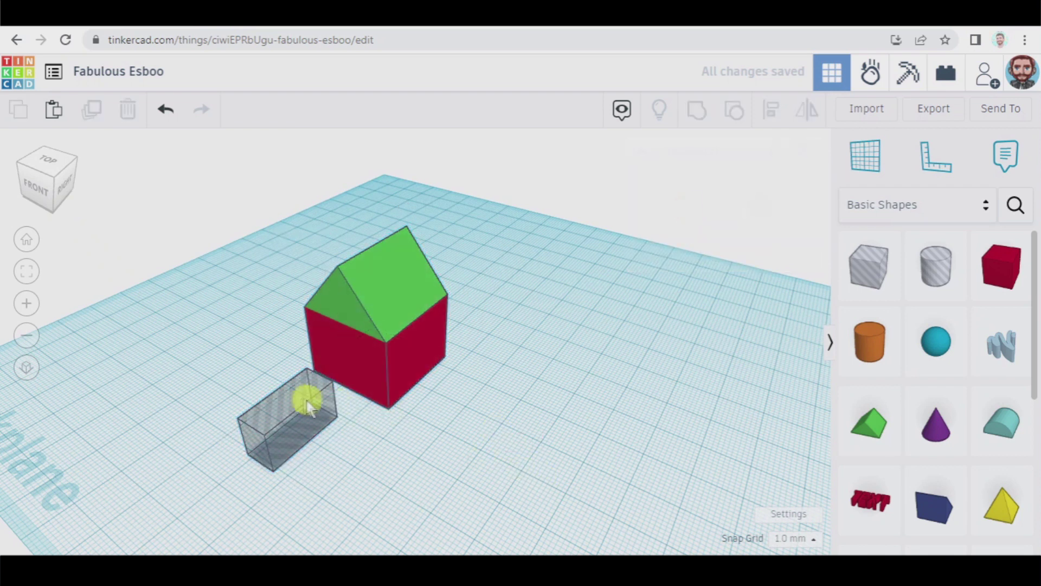
click(301, 403)
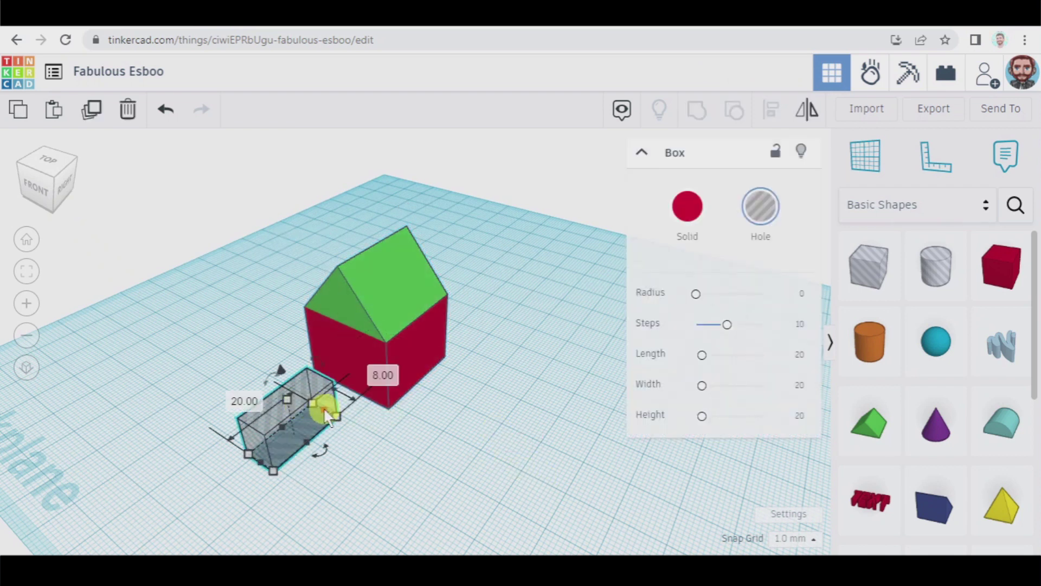
drag(324, 408, 497, 263)
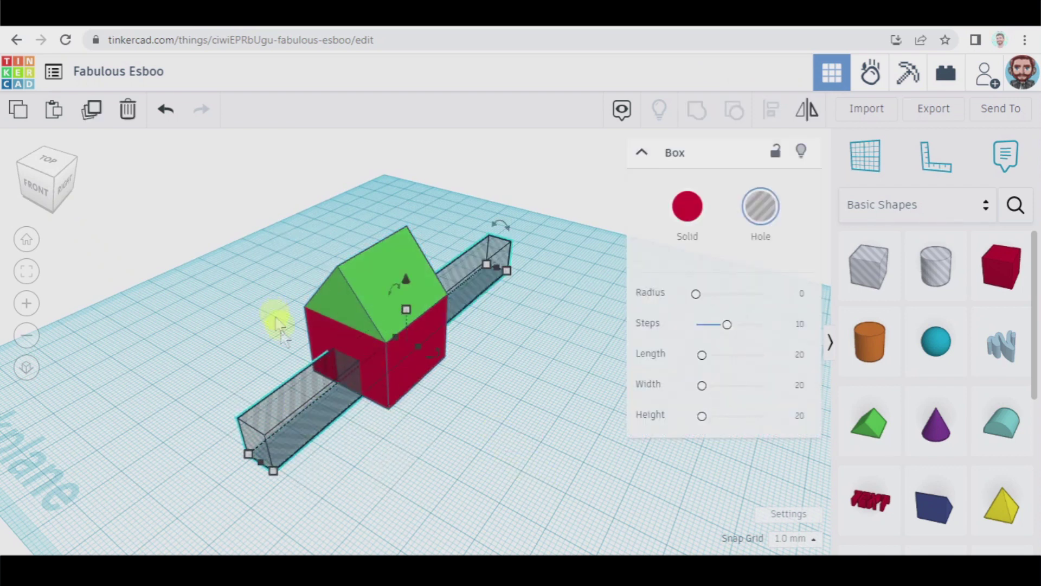
drag(202, 199, 553, 498)
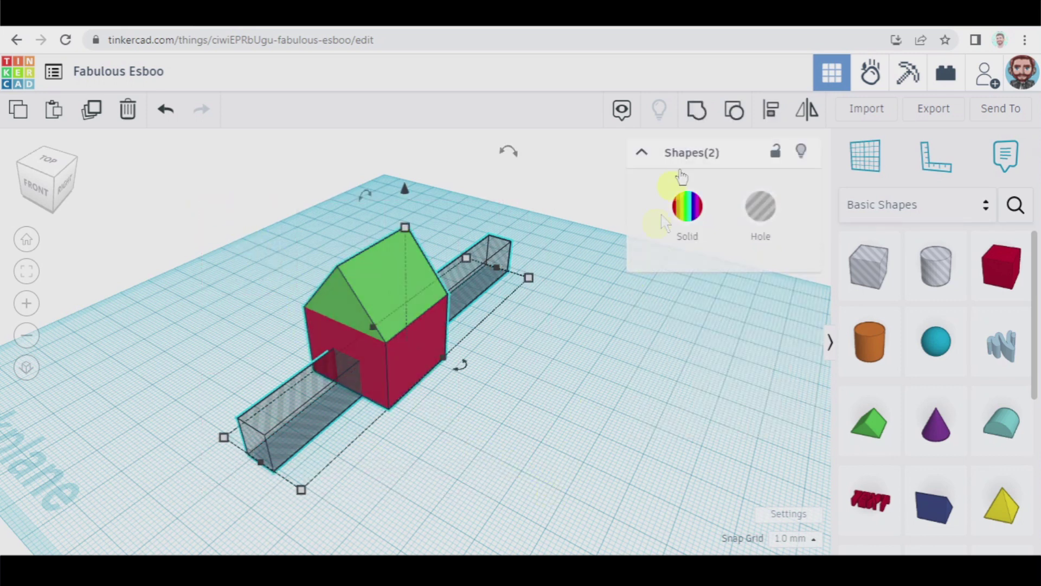
click(697, 112)
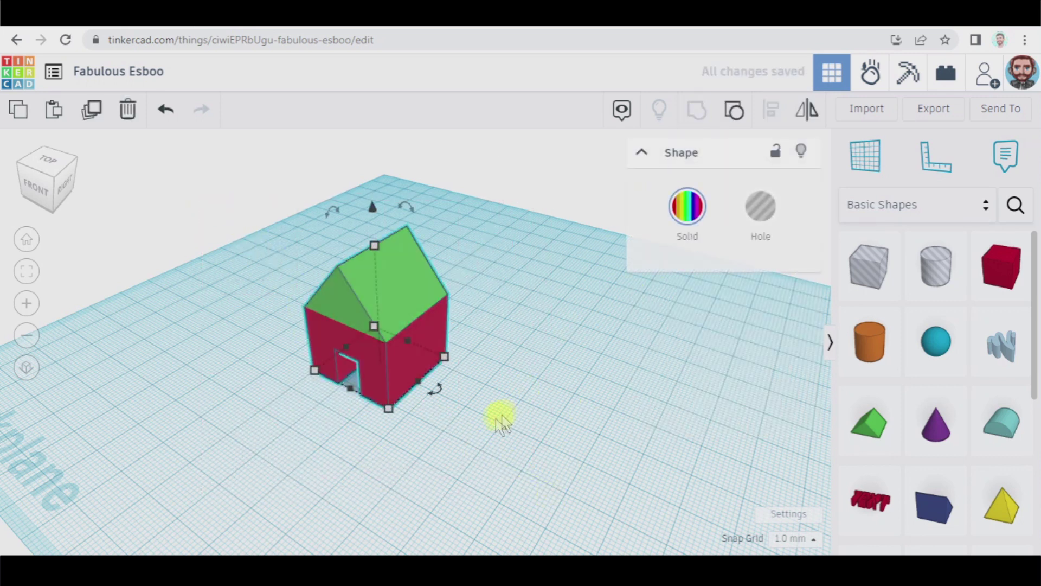
click(379, 470)
right_drag(382, 468, 416, 455)
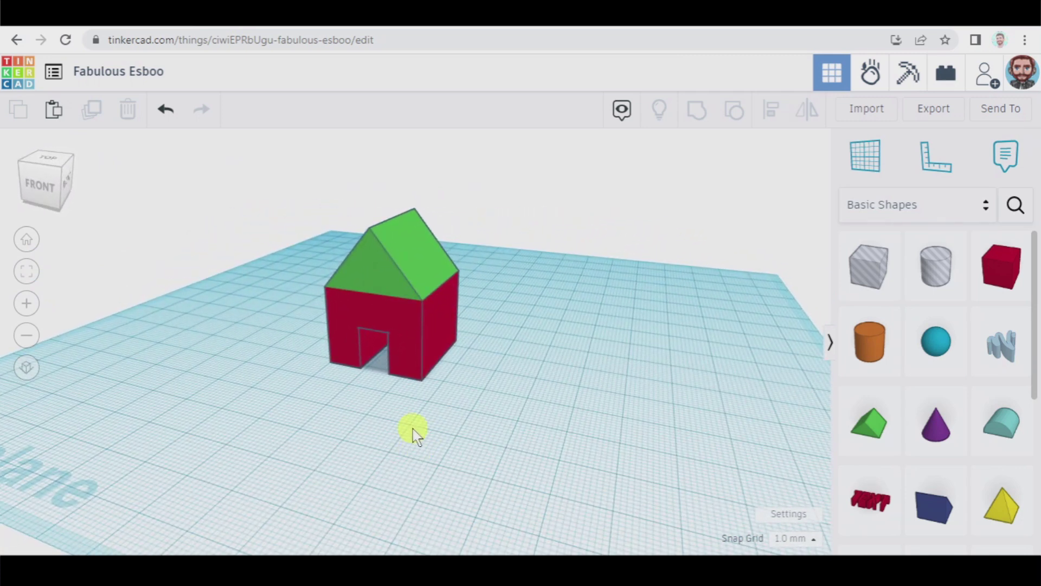
Step: Scale the grouped house proportionally with Shift so its base is 18.64 mm wide
click(442, 345)
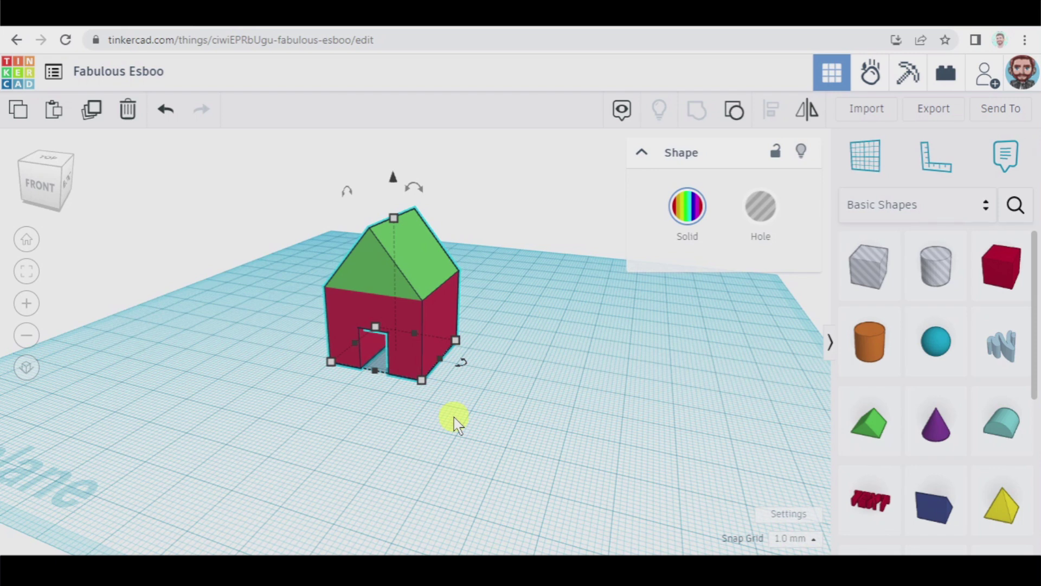
drag(423, 382, 615, 527)
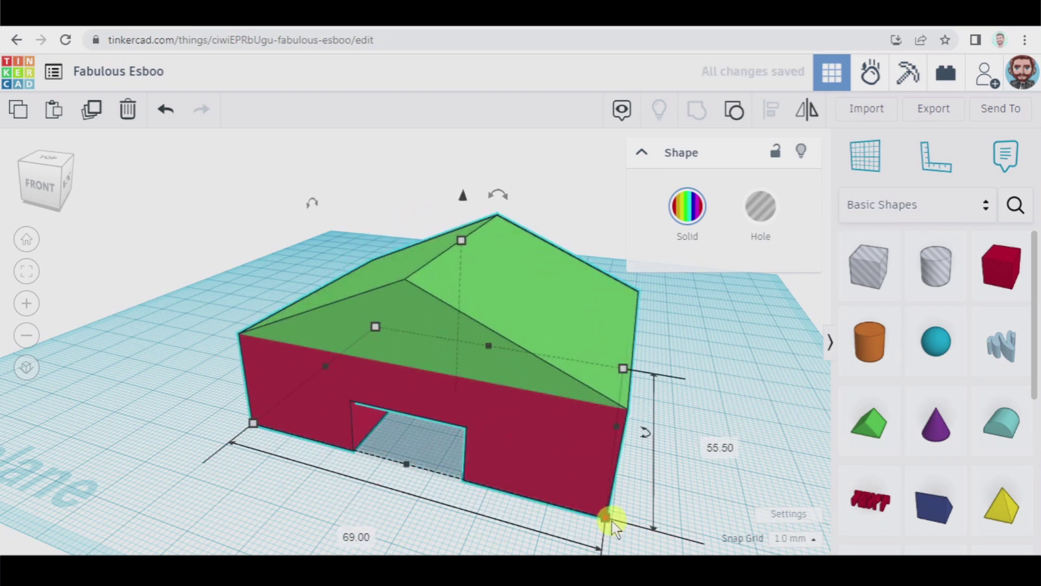
key(ctrl+z)
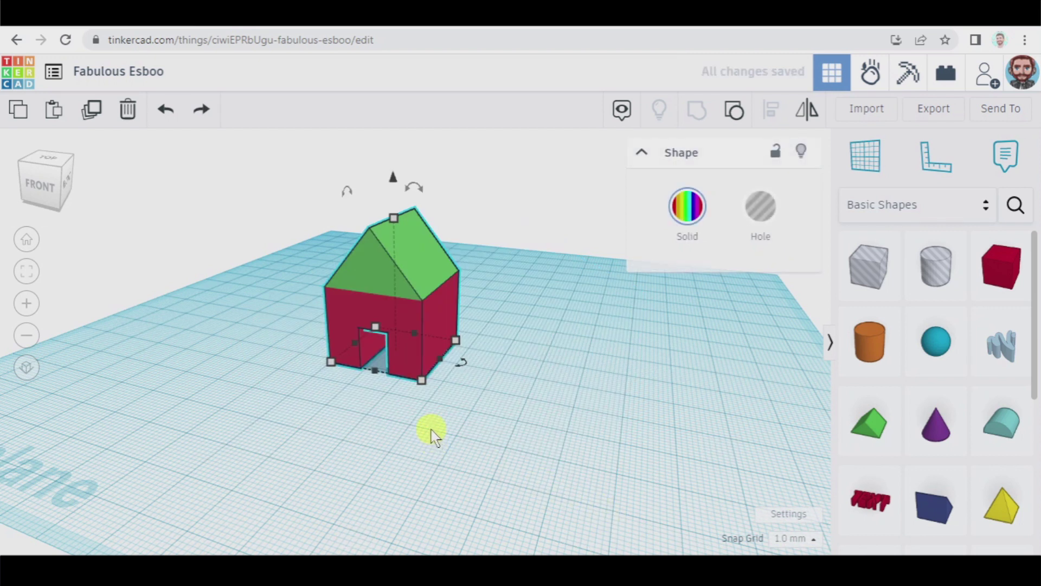
key(shift)
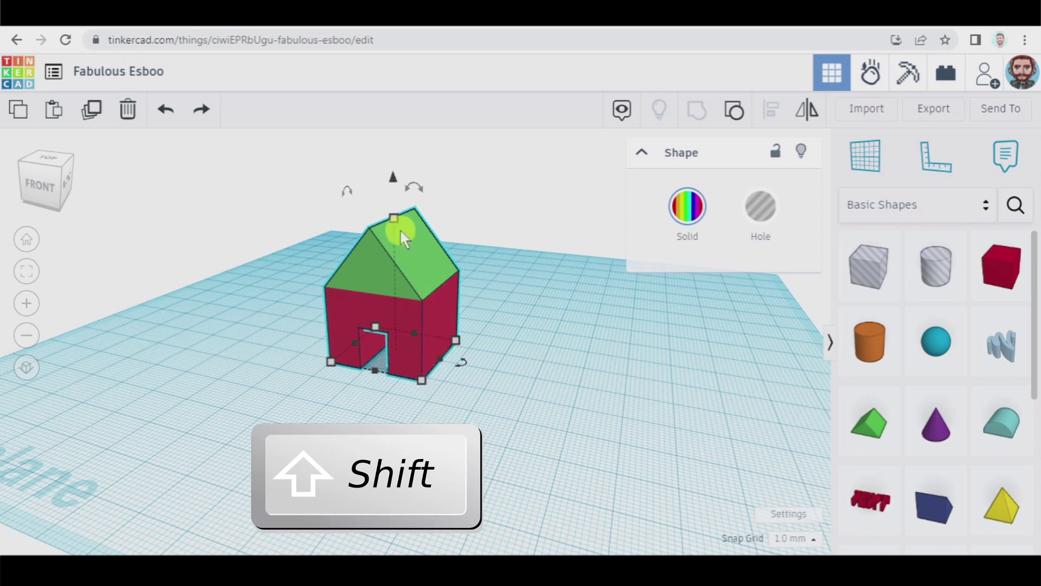
mouse_move(391, 216)
shift+mouse_down()
mouse_move(400, 171)
mouse_move(394, 219)
shift+mouse_up()
shift+drag(442, 360, 417, 370)
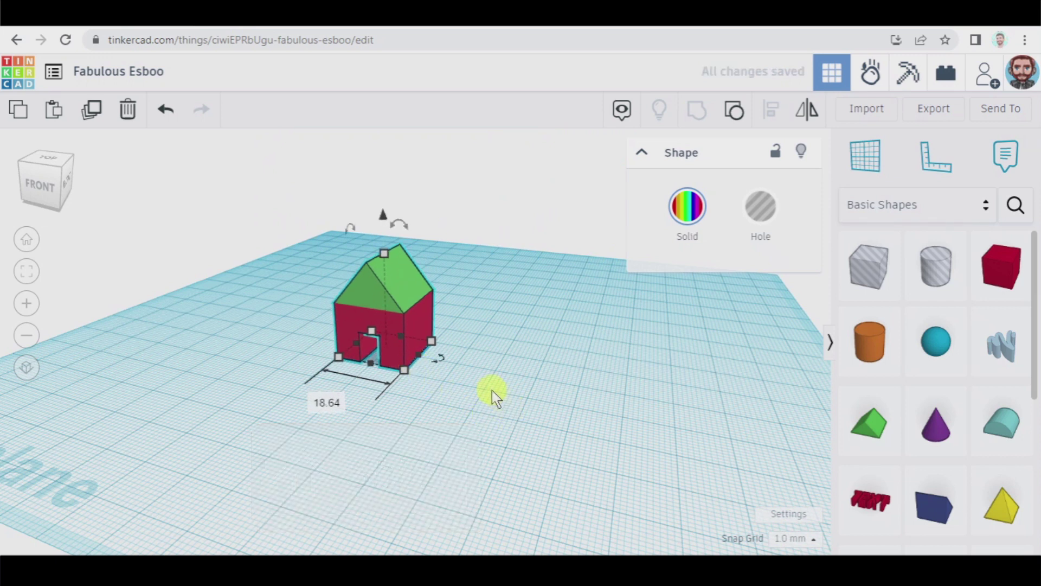
right_drag(493, 396, 484, 427)
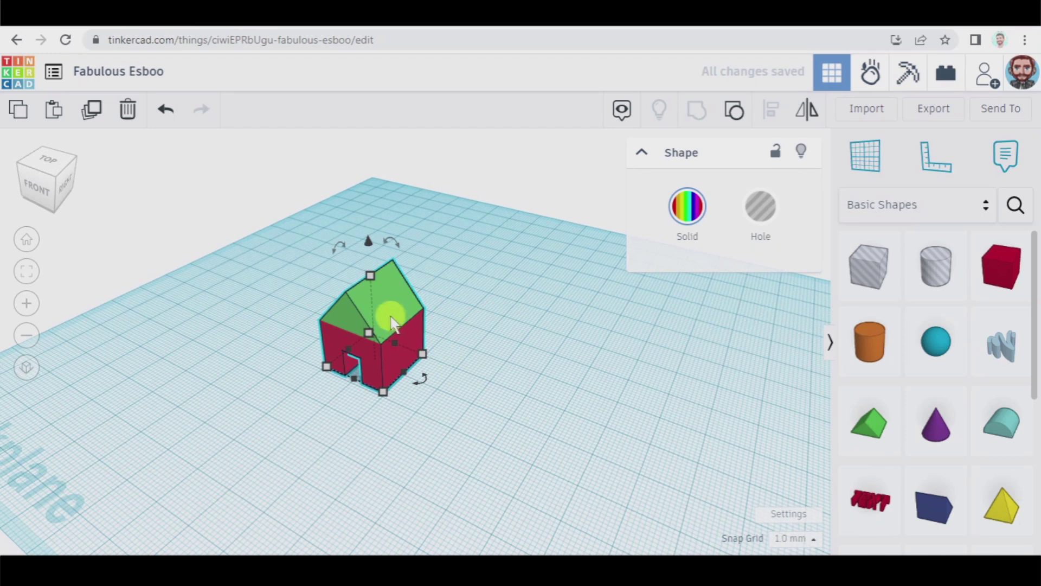
Step: Move the house to the back corner and duplicate it, nudging the copy sideways
drag(383, 308, 379, 179)
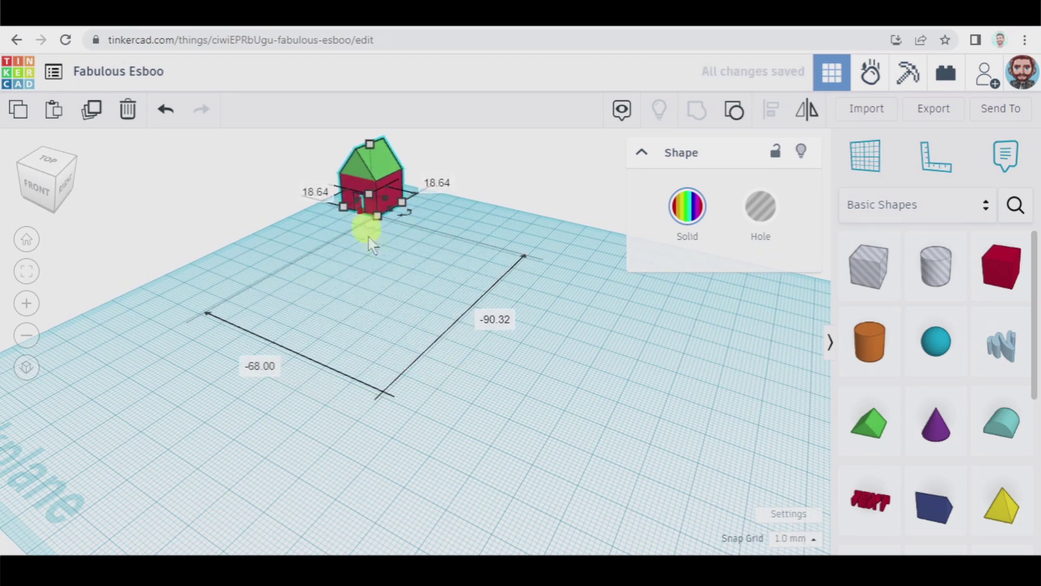
scroll(298, 190, up, 3)
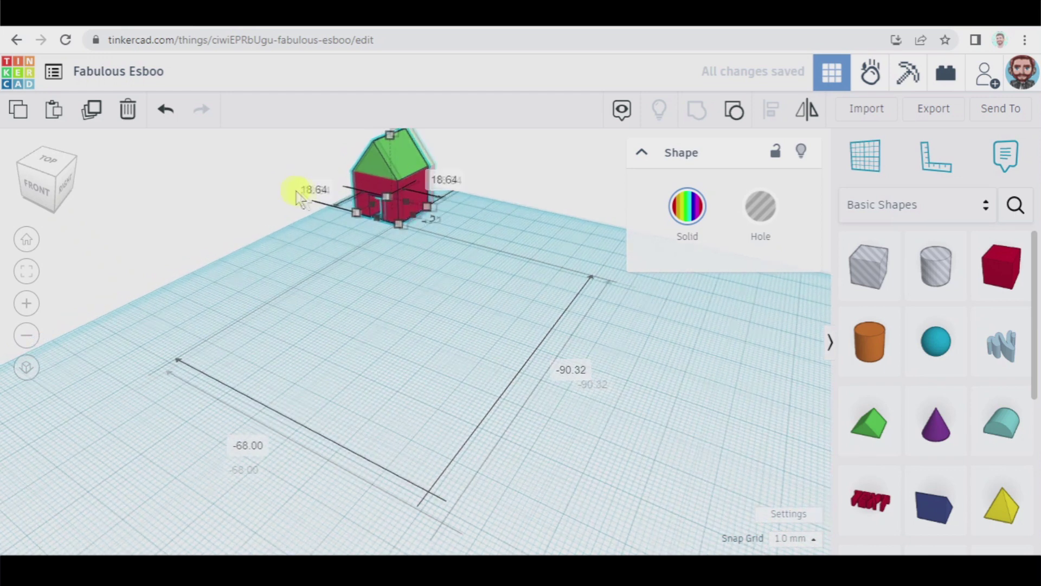
click(499, 264)
middle_drag(483, 284, 437, 360)
click(376, 237)
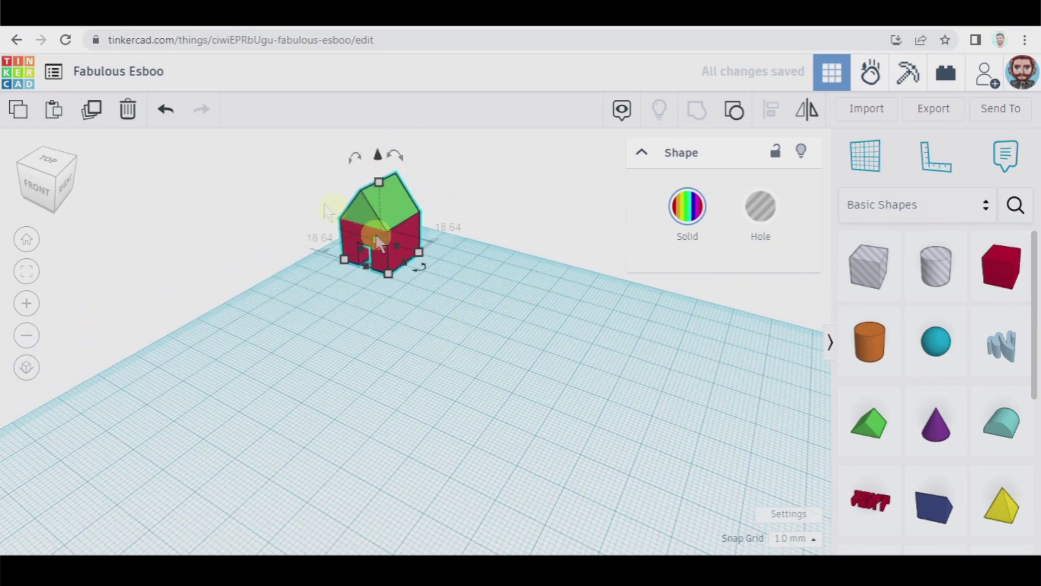
click(93, 116)
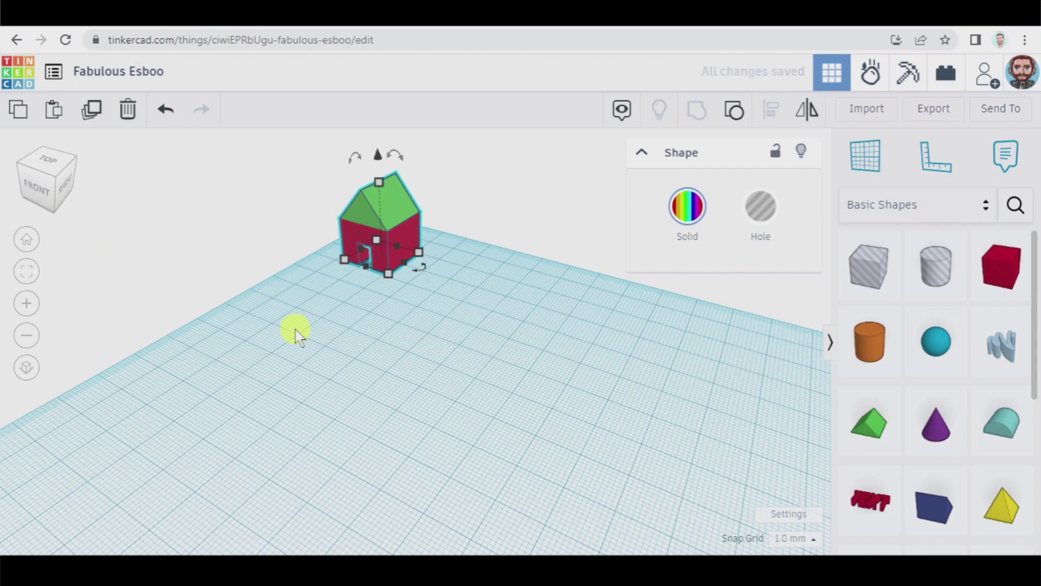
key(Right)
key(Right)
key(Right)
key(Right)
key(Right)
key(Right)
key(Right)
key(Right)
key(Right)
key(Right)
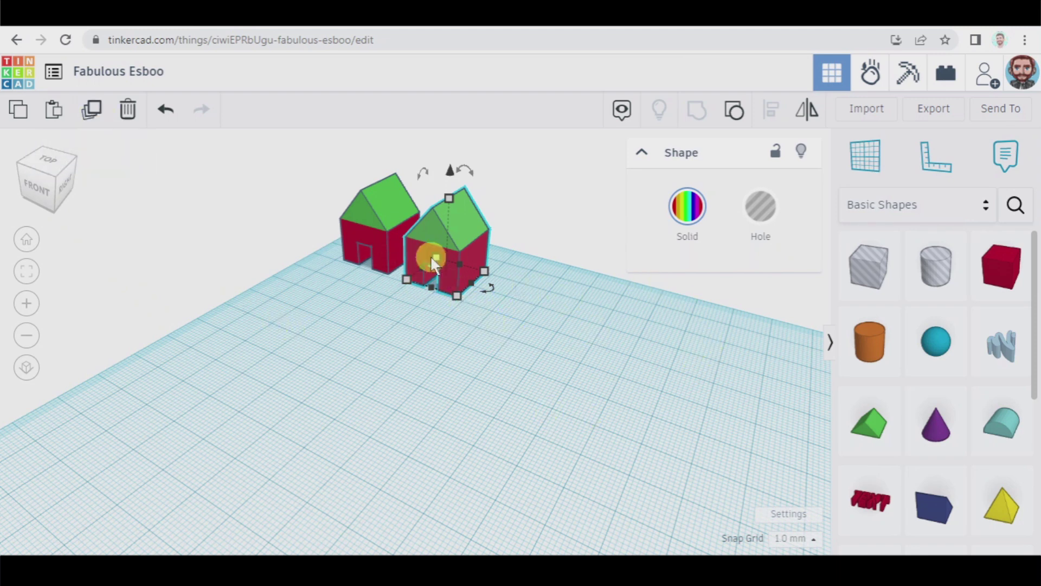
drag(431, 255, 375, 241)
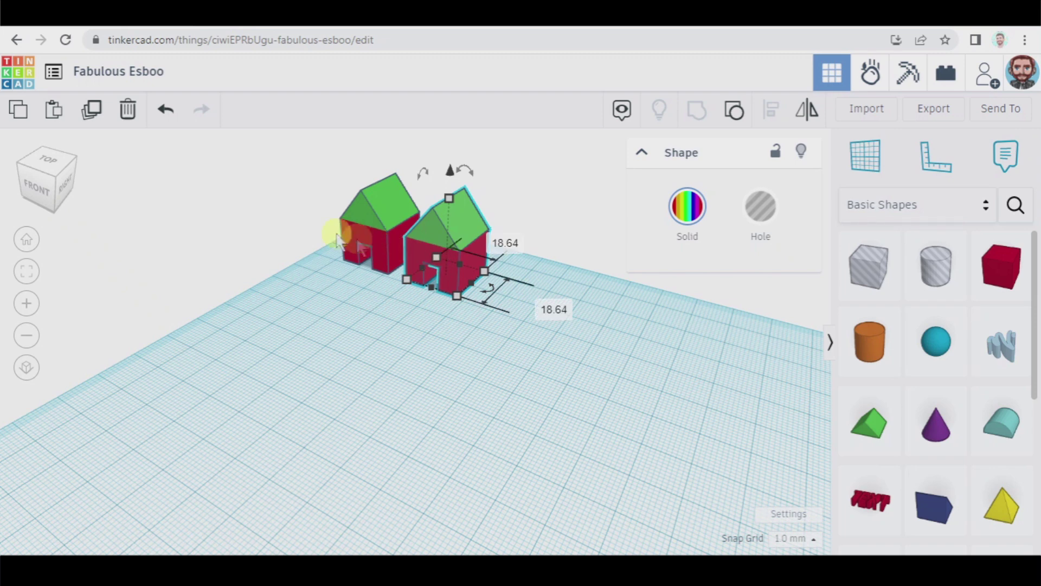
Step: Repeat Duplicate five more times to complete a row of seven evenly spaced houses
click(92, 110)
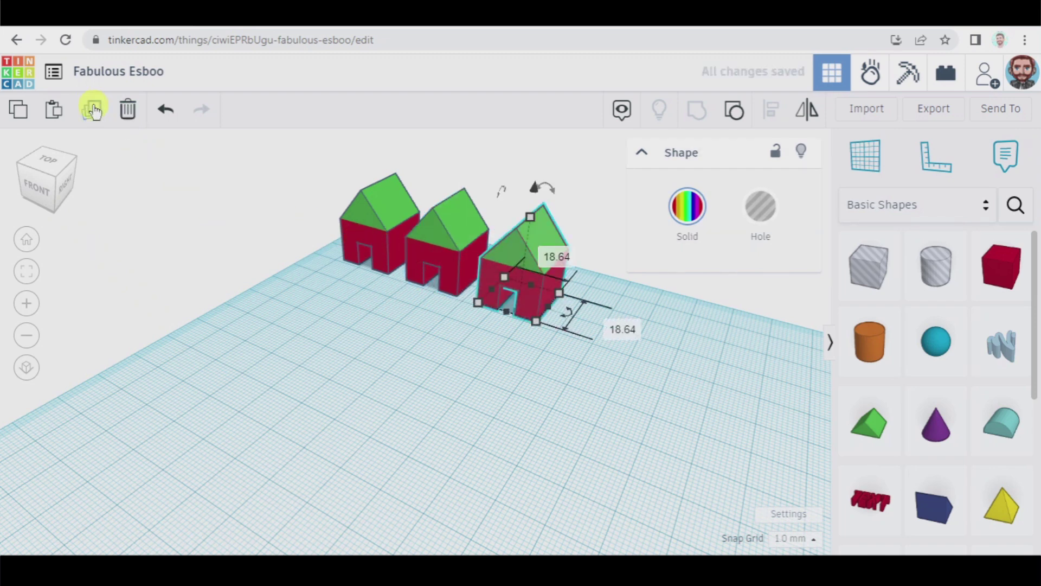
click(93, 111)
click(93, 111)
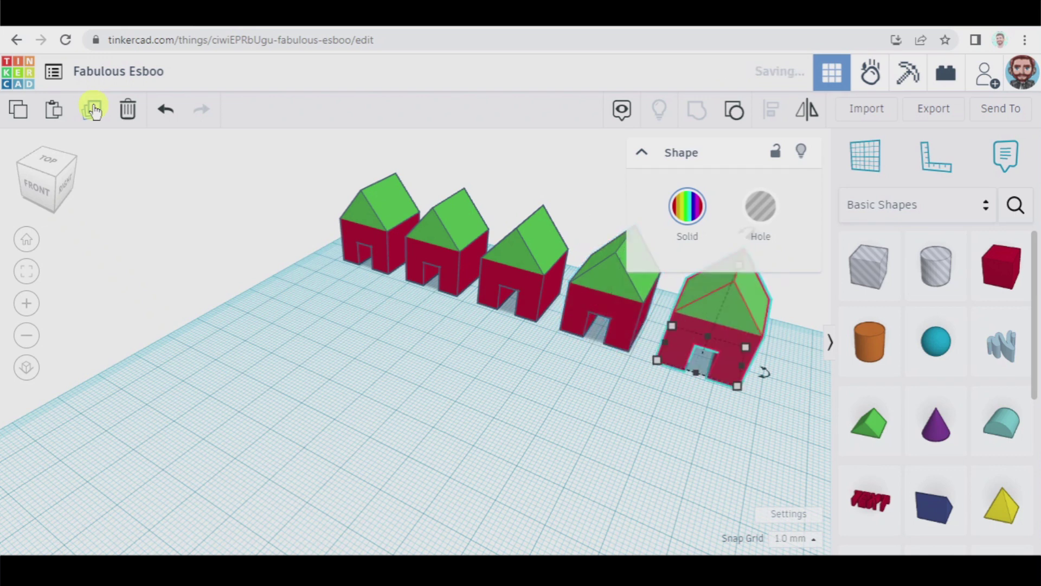
click(93, 111)
scroll(417, 373, down, 3)
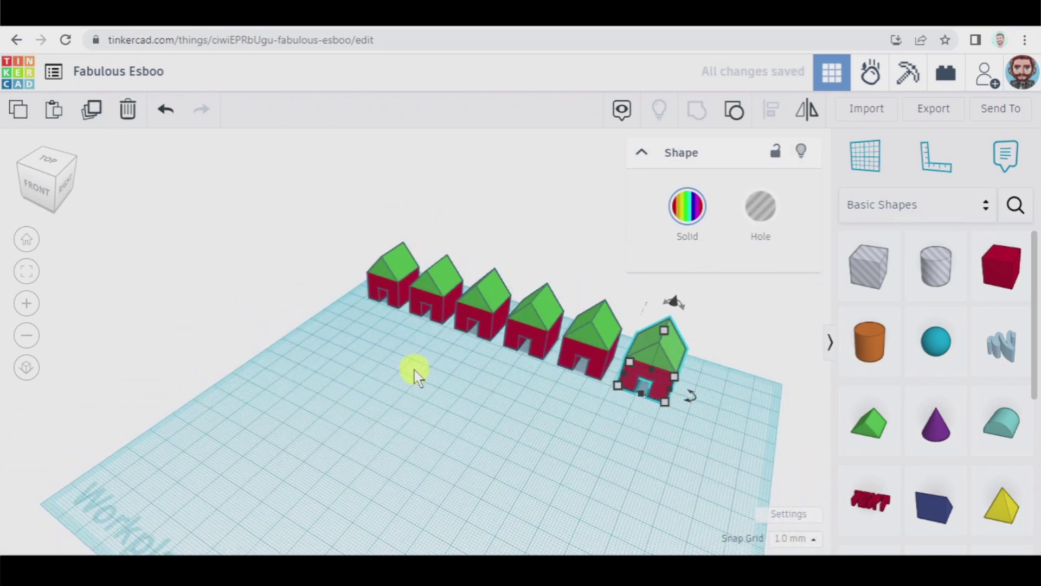
click(90, 112)
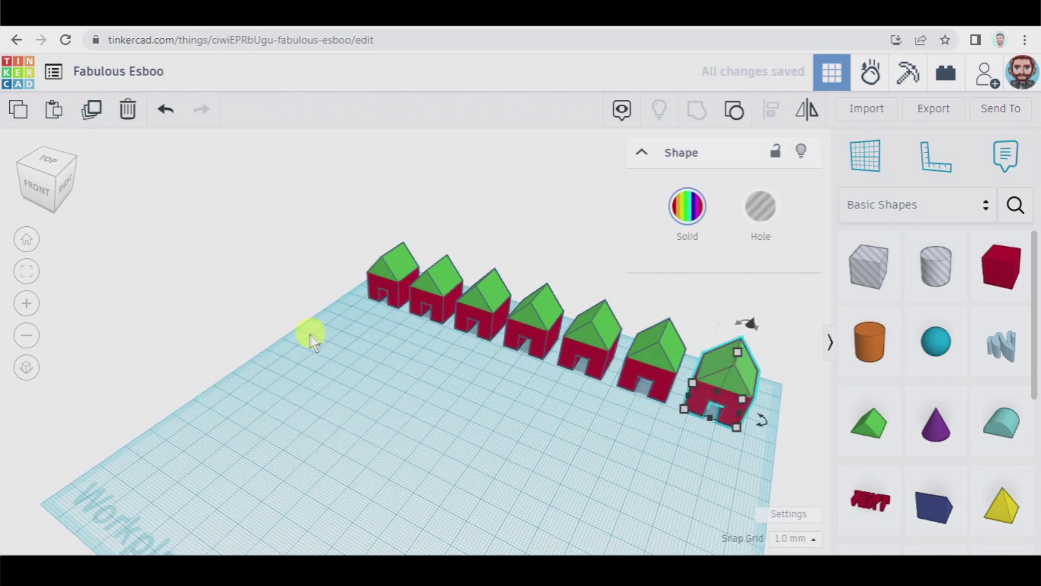
Step: Duplicate the seven-house row forward repeatedly to make five rows of 35 houses
right_drag(487, 443, 484, 474)
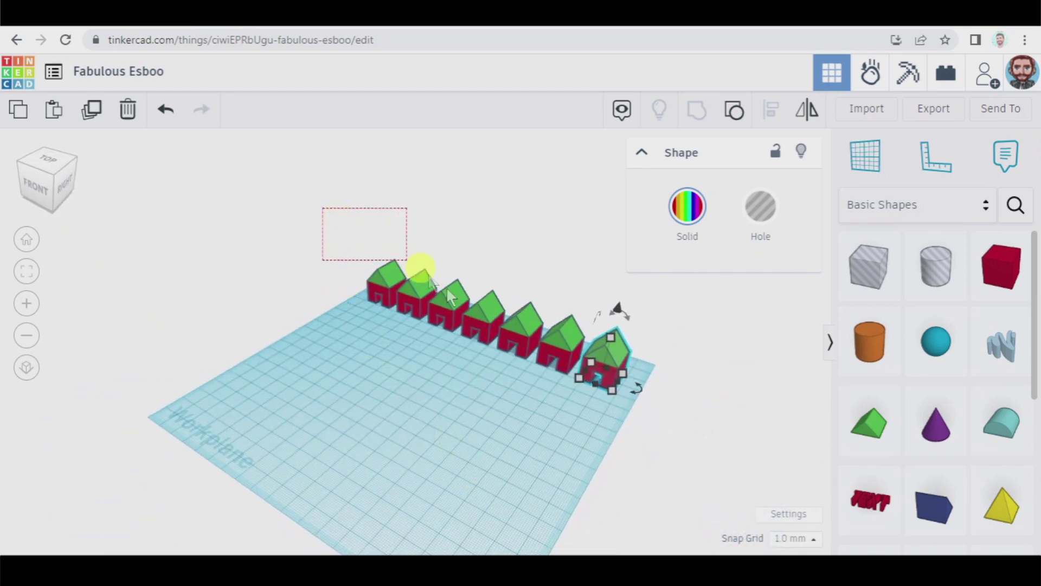
drag(465, 302, 656, 442)
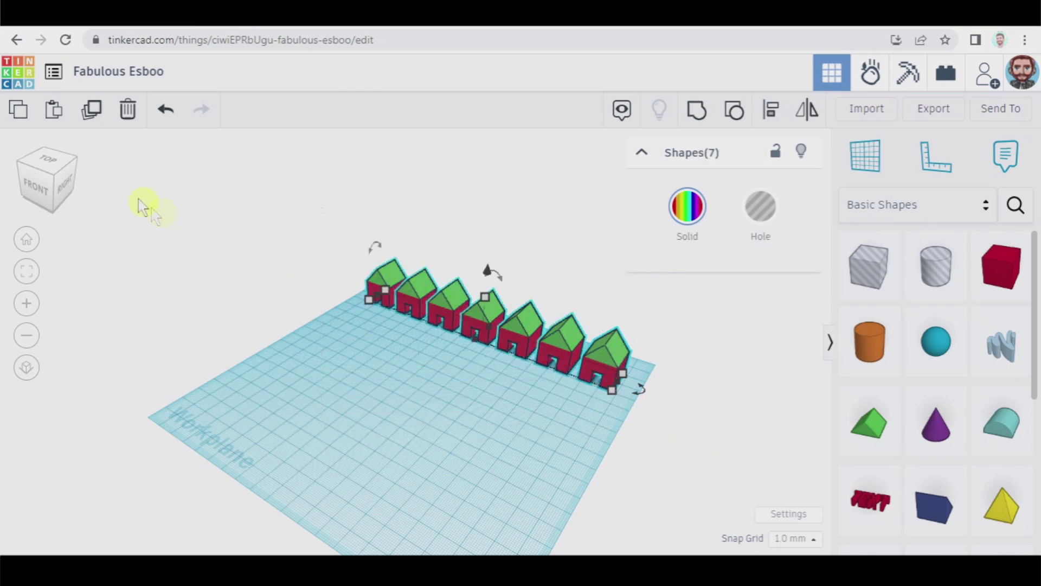
click(95, 117)
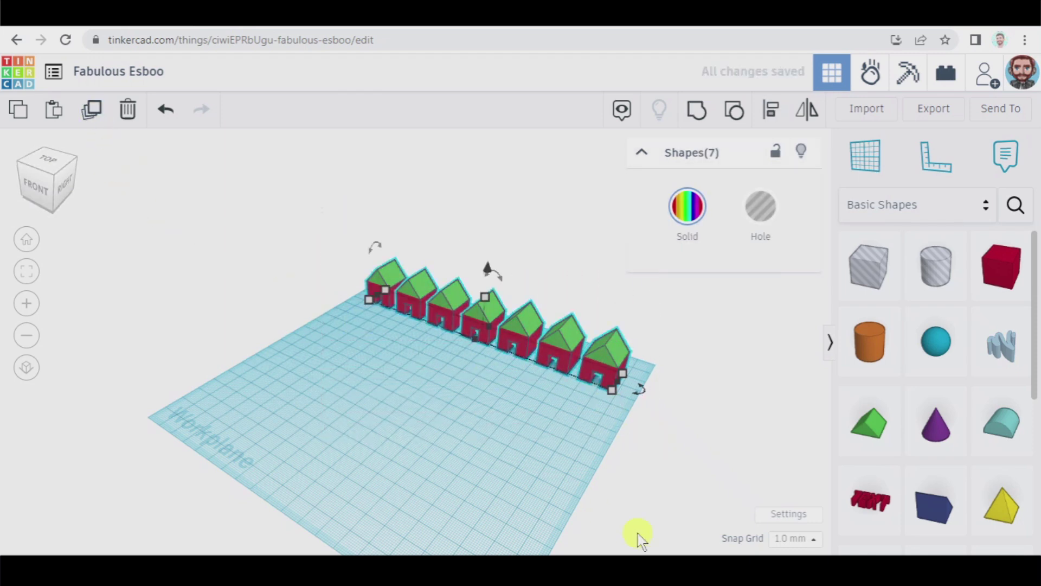
key(Down)
key(Down)
key(Down)
key(Down)
key(Down)
key(Down)
key(Down)
key(Down)
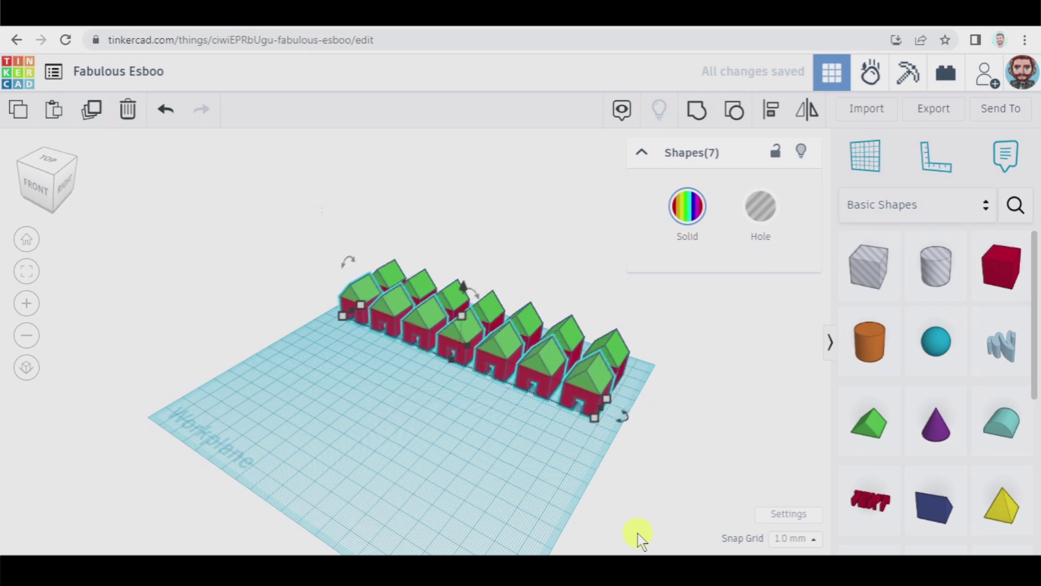
click(94, 117)
click(95, 117)
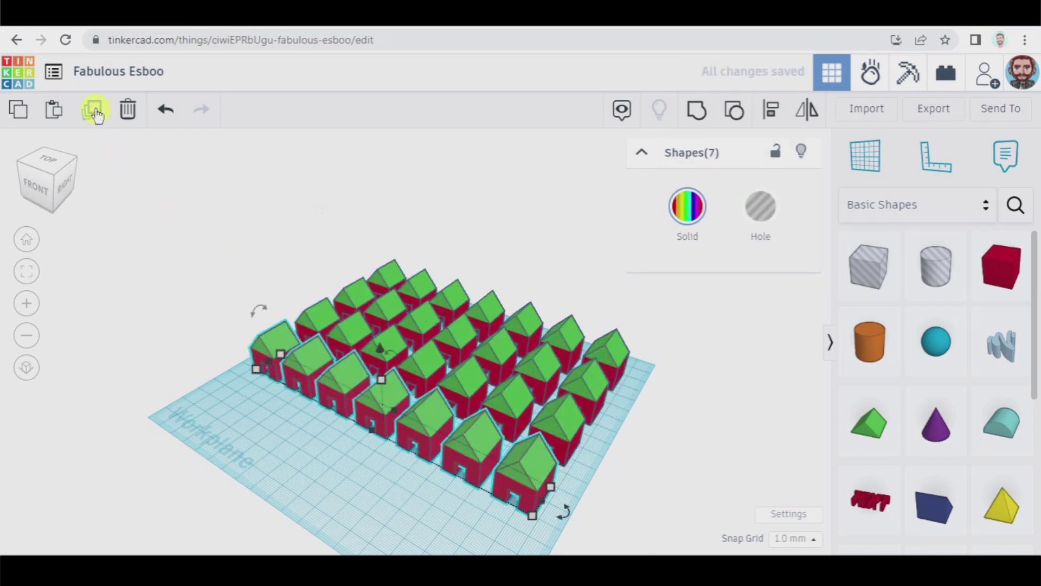
click(94, 115)
click(662, 481)
scroll(666, 499, down, 2)
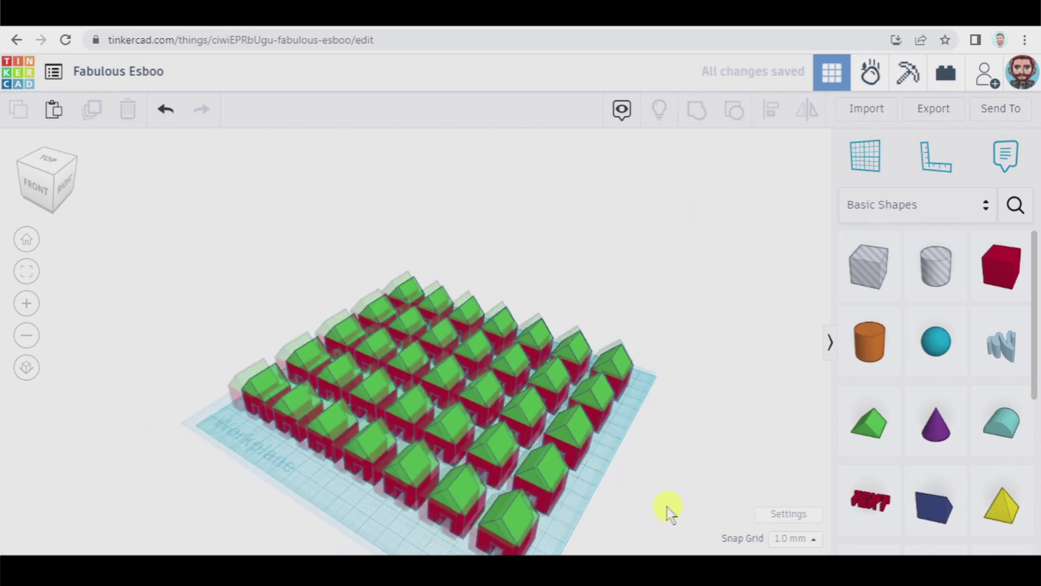
drag(504, 434, 611, 539)
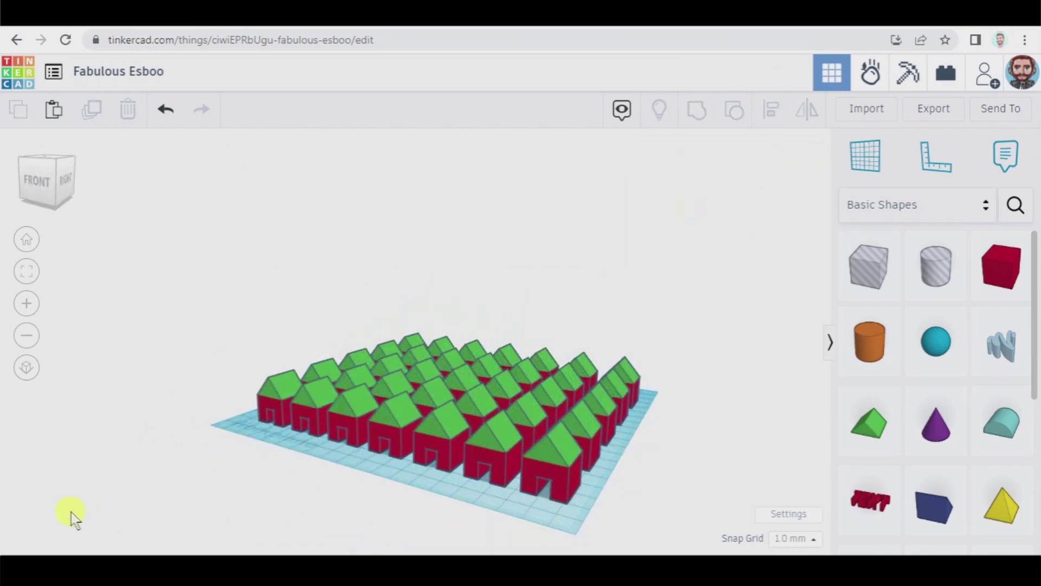
Step: Orbit the camera to view the 35-house village from the front-left
right_drag(75, 516, 278, 531)
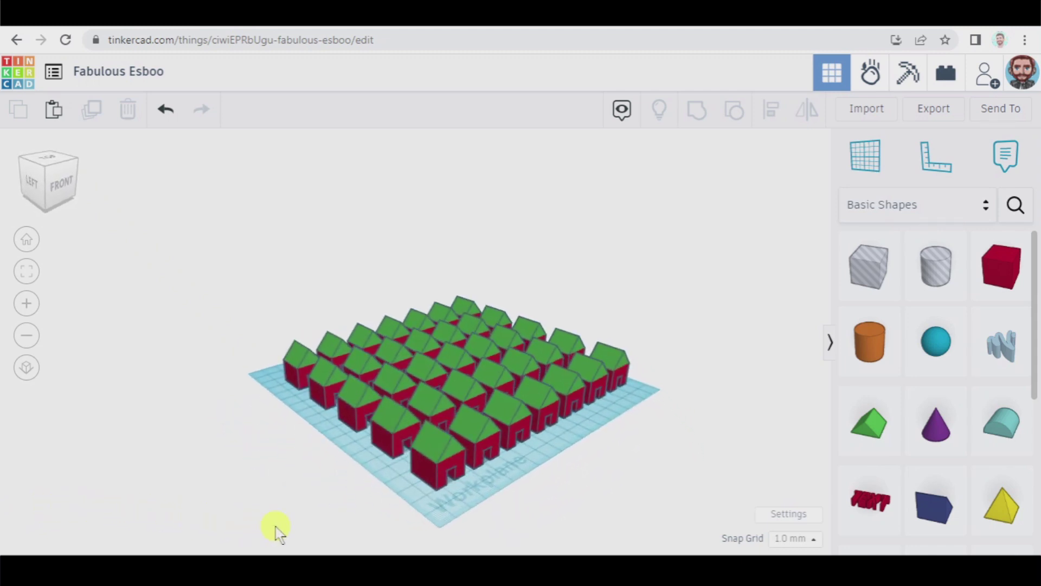